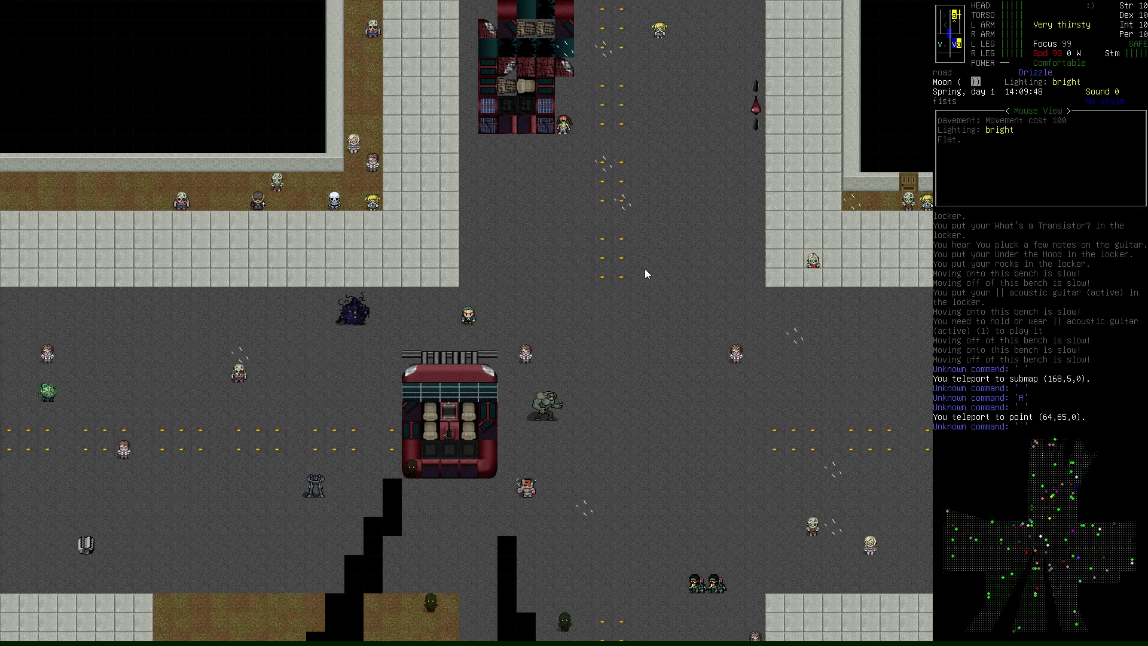
# - Examine the hulking zombie on the road and the parked Humvee up close in look mode
pyautogui.press('Z')
pyautogui.press('Z')
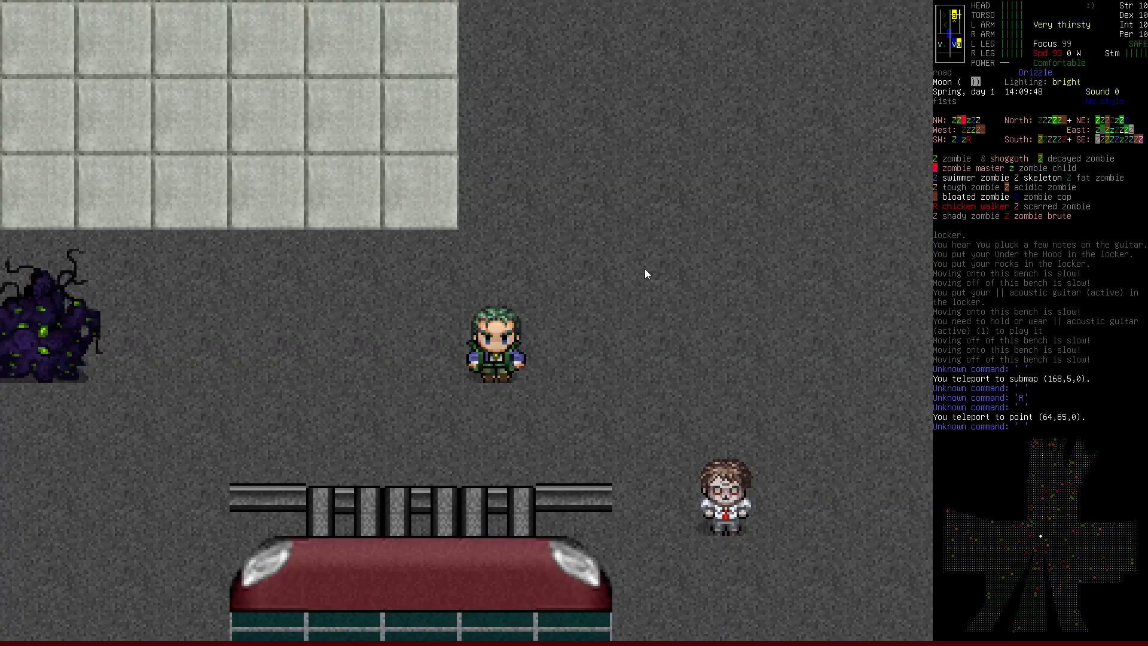
pyautogui.press('x')
pyautogui.press('n')
pyautogui.press('n')
pyautogui.press('n')
pyautogui.press('n')
pyautogui.press('n')
pyautogui.press('n')
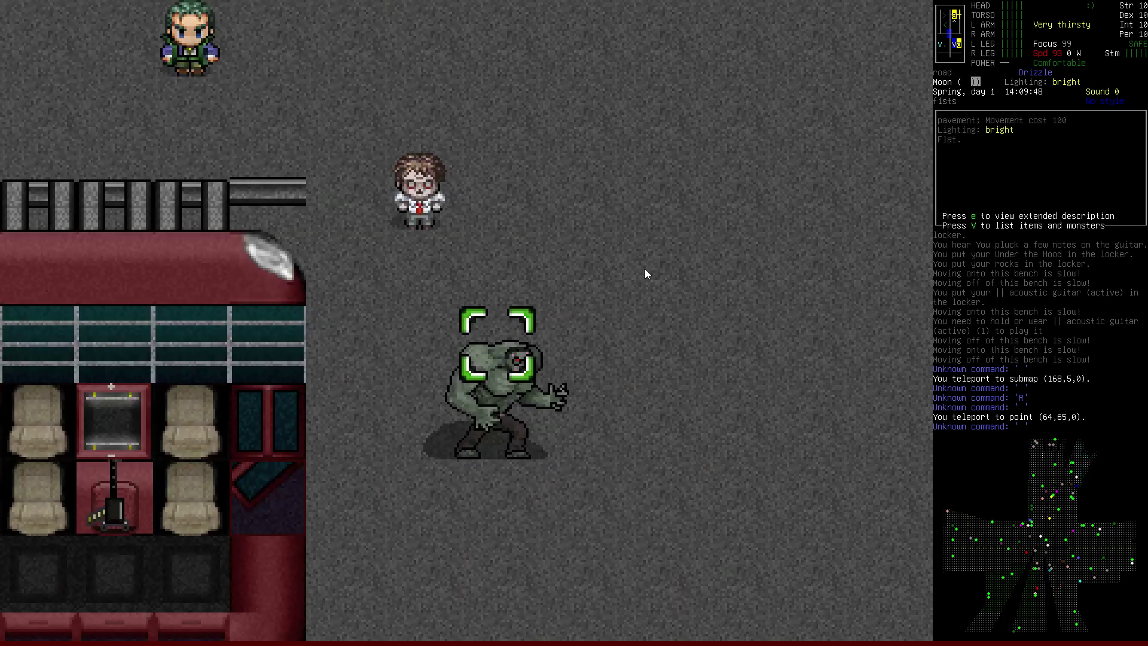
pyautogui.press('h')
pyautogui.press('h')
pyautogui.press('h')
pyautogui.press('h')
pyautogui.press('h')
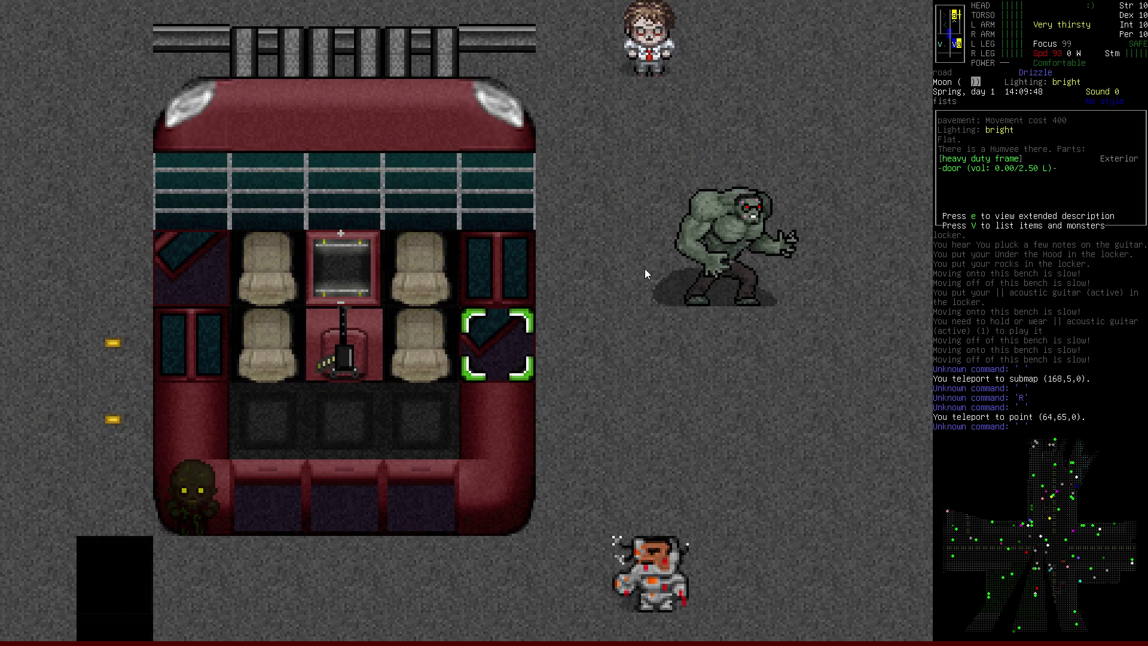
# - Examine the road west of the Humvee, with the chicken walker, and the shoggoth near the sidewalk
pyautogui.press('h')
pyautogui.press('h')
pyautogui.press('h')
pyautogui.press('h')
pyautogui.press('h')
pyautogui.press('h')
pyautogui.press('h')
pyautogui.press('h')
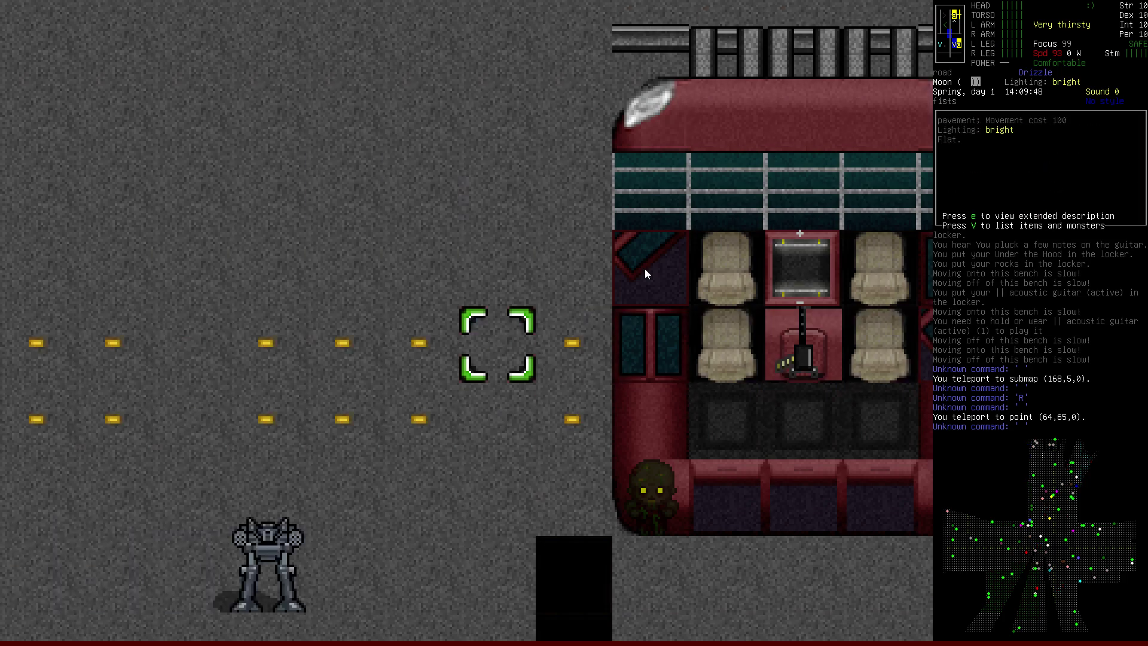
pyautogui.press('y')
pyautogui.press('k')
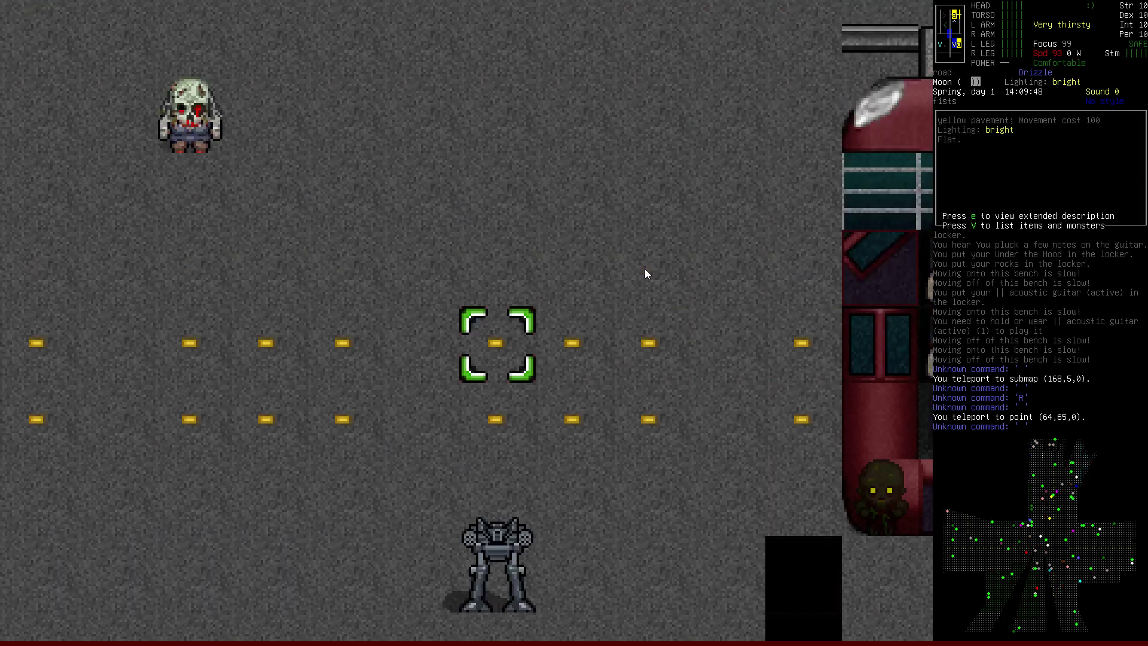
pyautogui.press('k')
pyautogui.press('k')
pyautogui.press('k')
pyautogui.press('k')
pyautogui.press('u')
pyautogui.press('l')
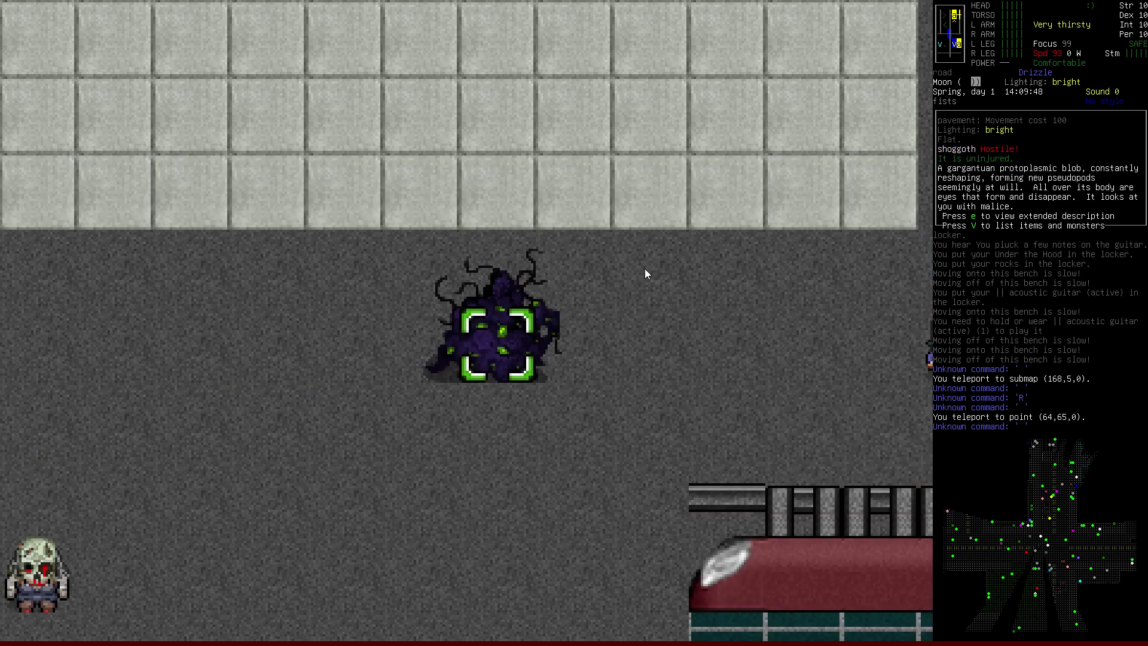
# - Examine the zombies and the skeleton on the grass at the building corner northwest of the intersection
pyautogui.press('l')
pyautogui.press('l')
pyautogui.press('u')
pyautogui.press('l')
pyautogui.press('u')
pyautogui.press('u')
pyautogui.press('u')
pyautogui.press('y')
pyautogui.press('y')
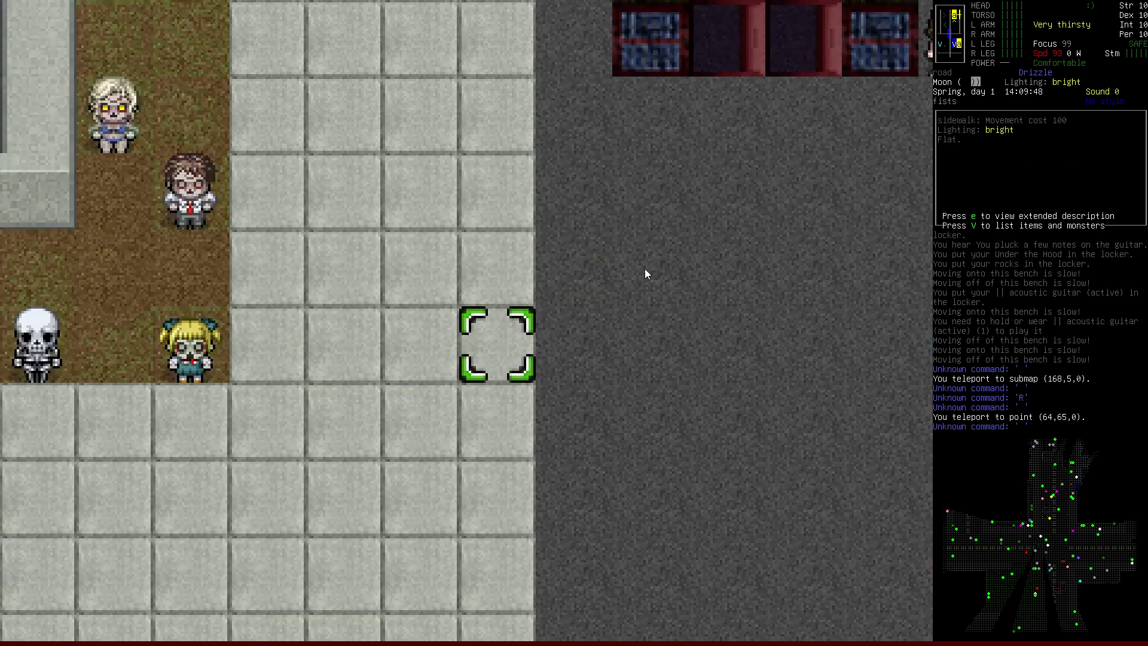
pyautogui.press('y')
pyautogui.press('h')
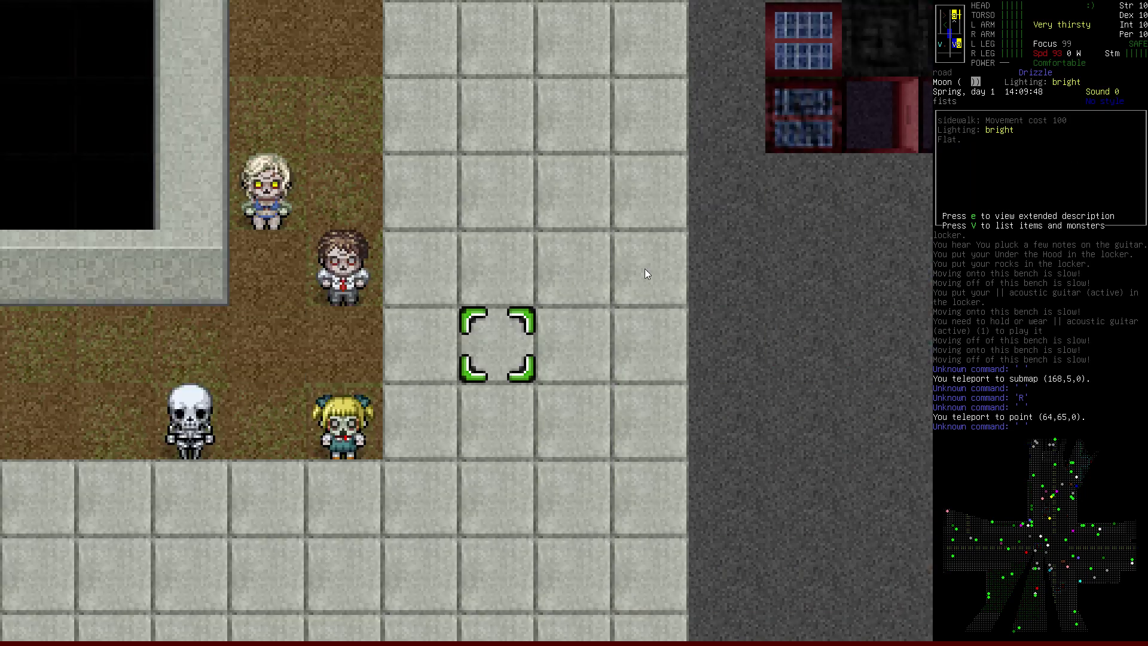
# - Examine the damaged vehicle on the north road and the zombie standing beside it
pyautogui.press('l')
pyautogui.press('l')
pyautogui.press('l')
pyautogui.press('l')
pyautogui.press('l')
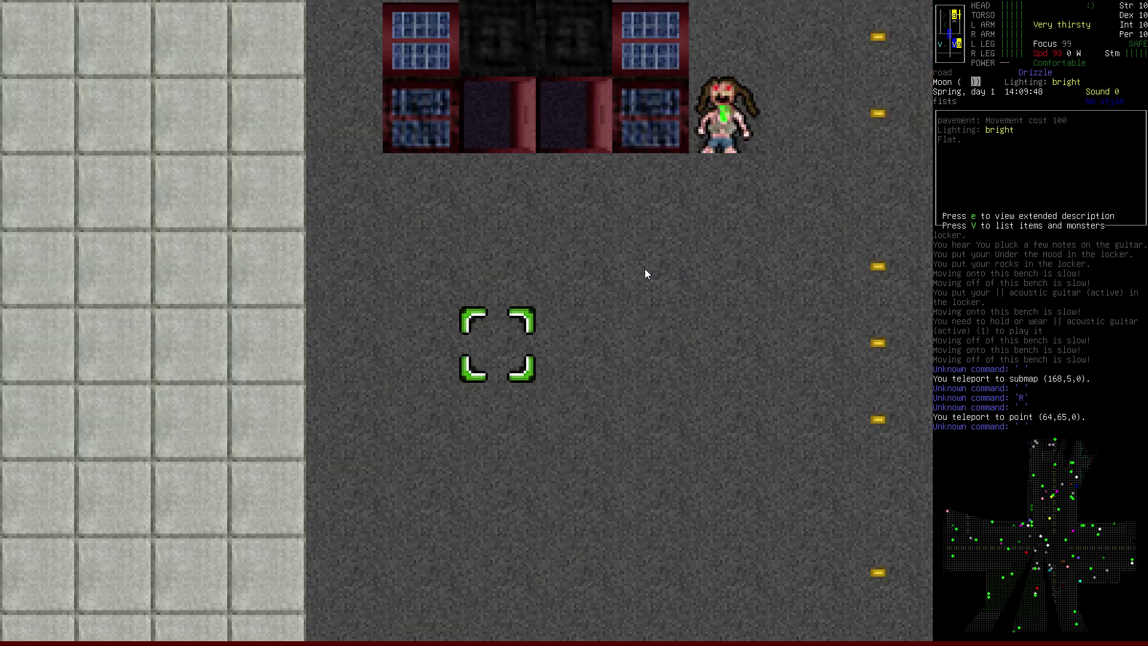
pyautogui.press('l')
pyautogui.press('l')
pyautogui.press('l')
pyautogui.press('k')
pyautogui.press('k')
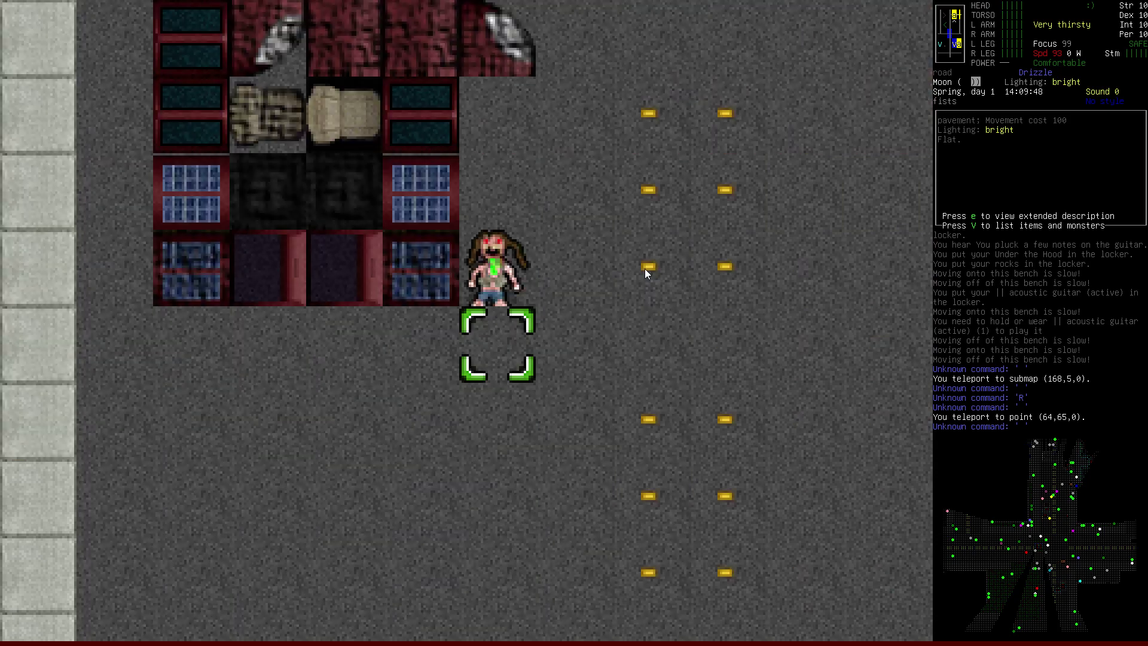
# - Return the look cursor to the Humvee's front, leave look mode and show the whole intersection again
pyautogui.press('j')
pyautogui.press('j')
pyautogui.press('j')
pyautogui.press('j')
pyautogui.press('j')
pyautogui.press('j')
pyautogui.press('j')
pyautogui.press('j')
pyautogui.press('b')
pyautogui.press('b')
pyautogui.press('b')
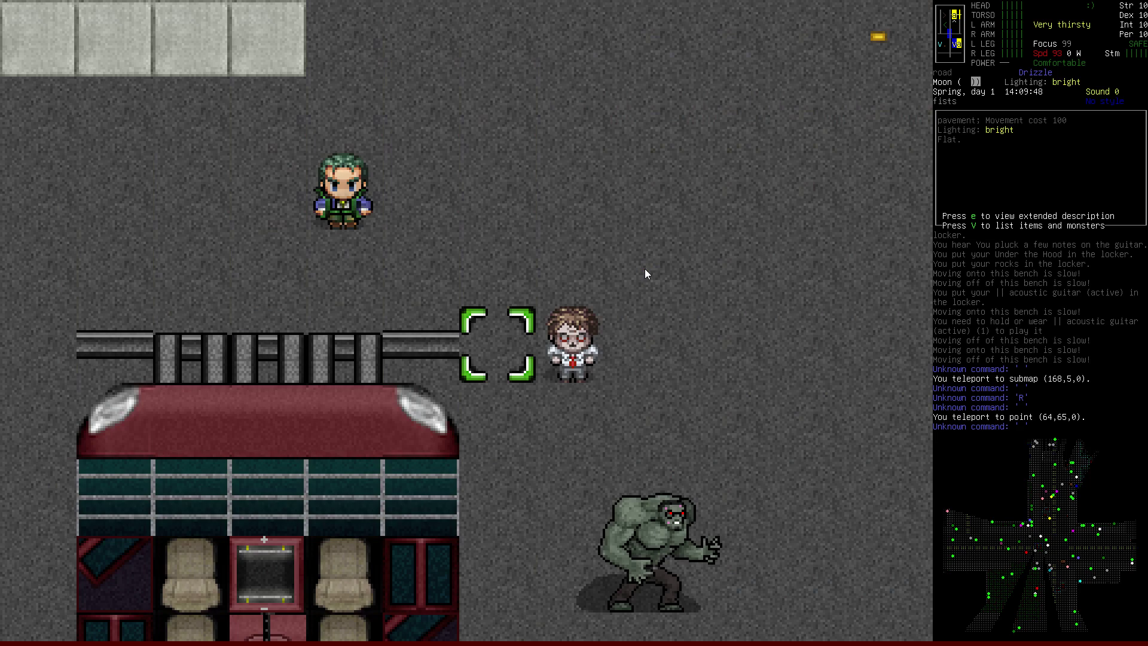
pyautogui.press('Escape')
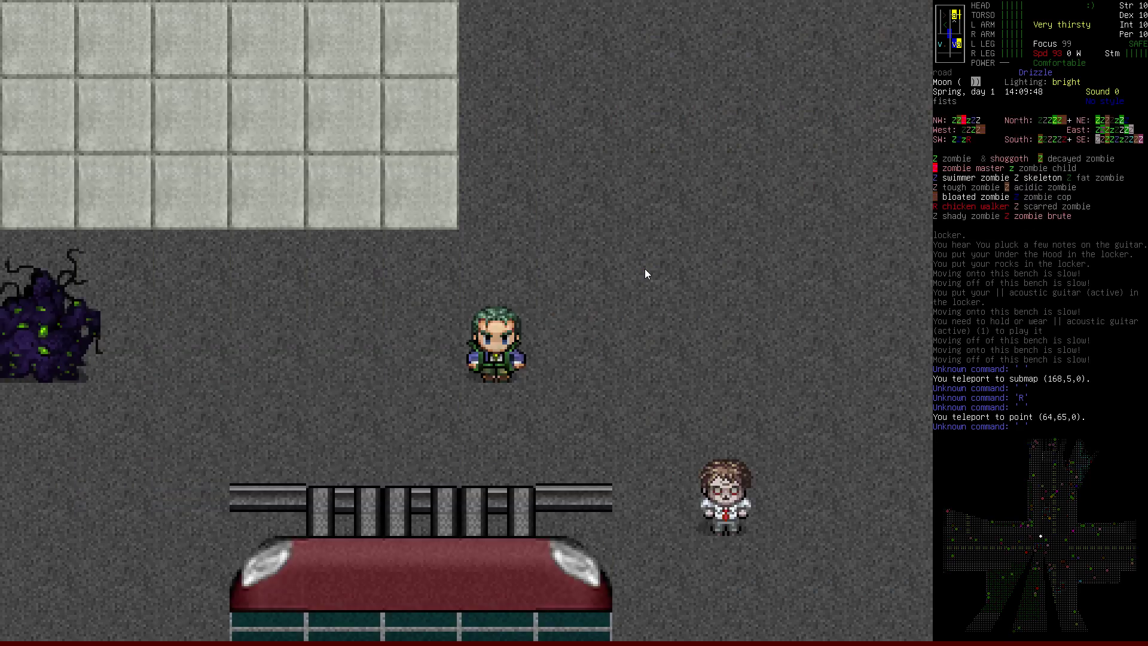
pyautogui.press('Z')
pyautogui.press('Z')
pyautogui.press('z')
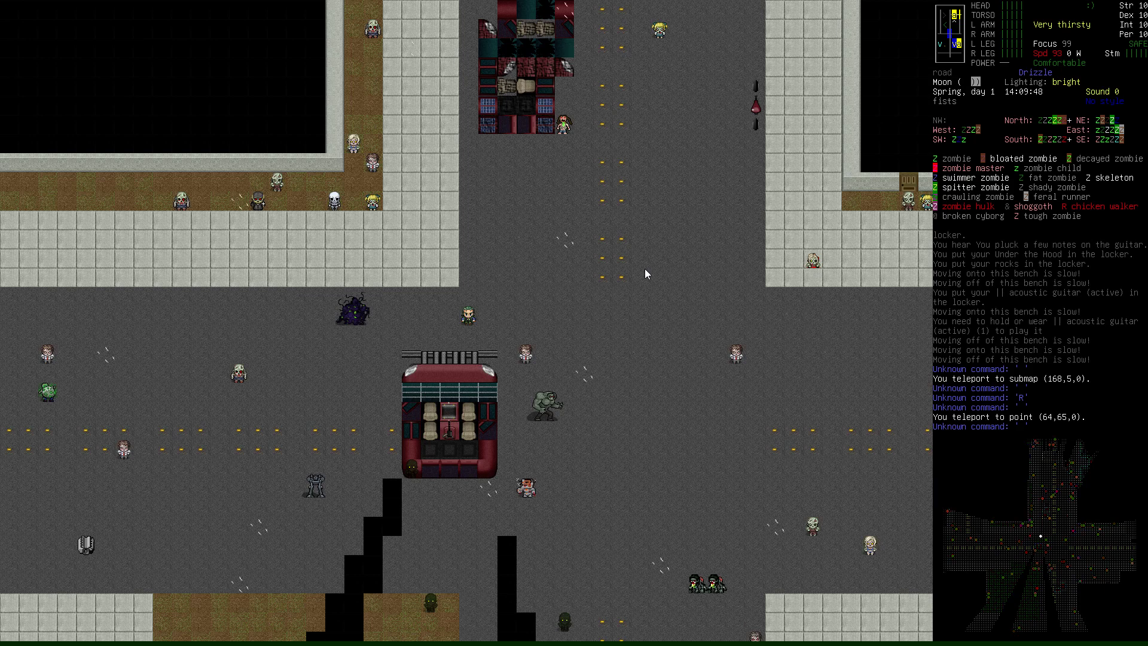
# - Open the game's Graphics options
pyautogui.press('Escape')
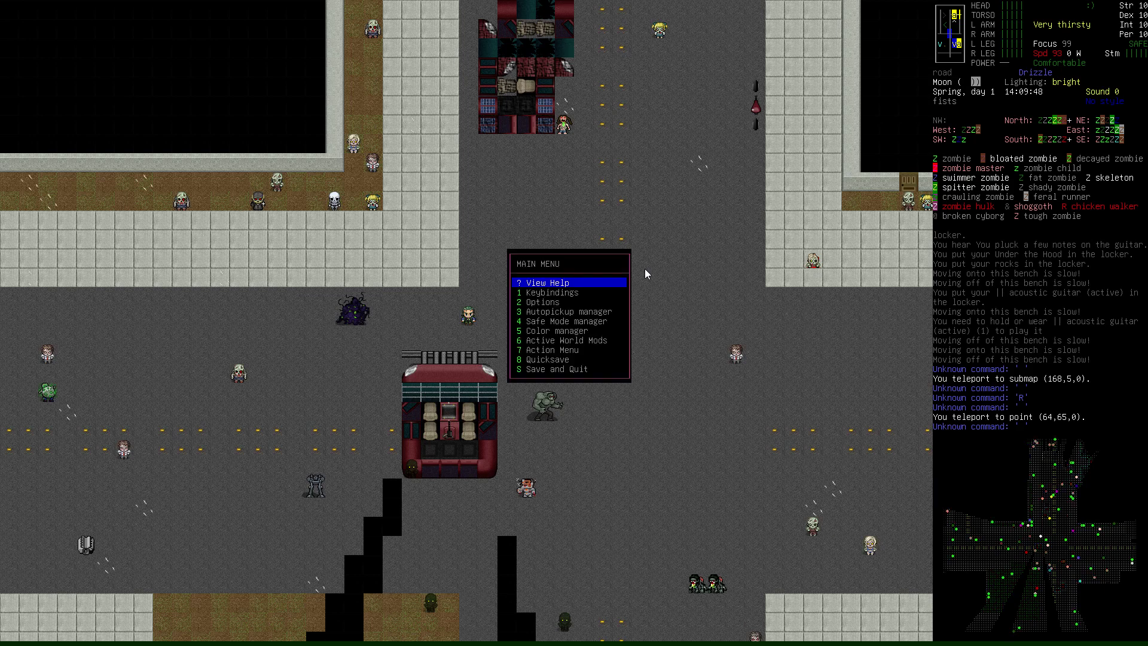
pyautogui.press('Down')
pyautogui.press('Down')
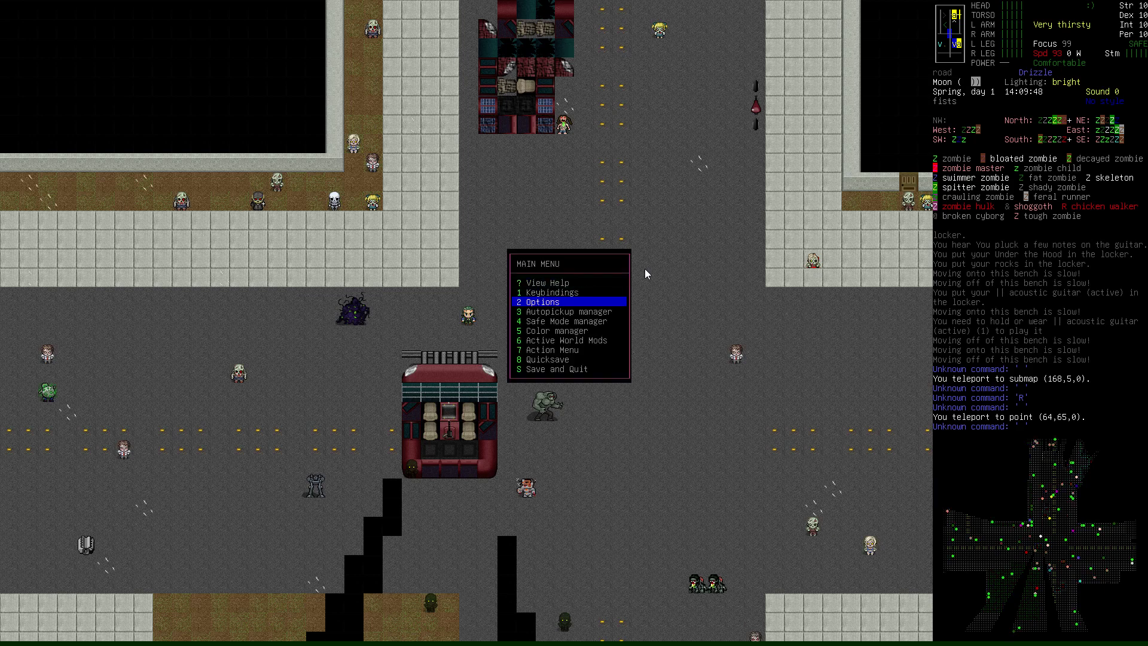
pyautogui.press('Return')
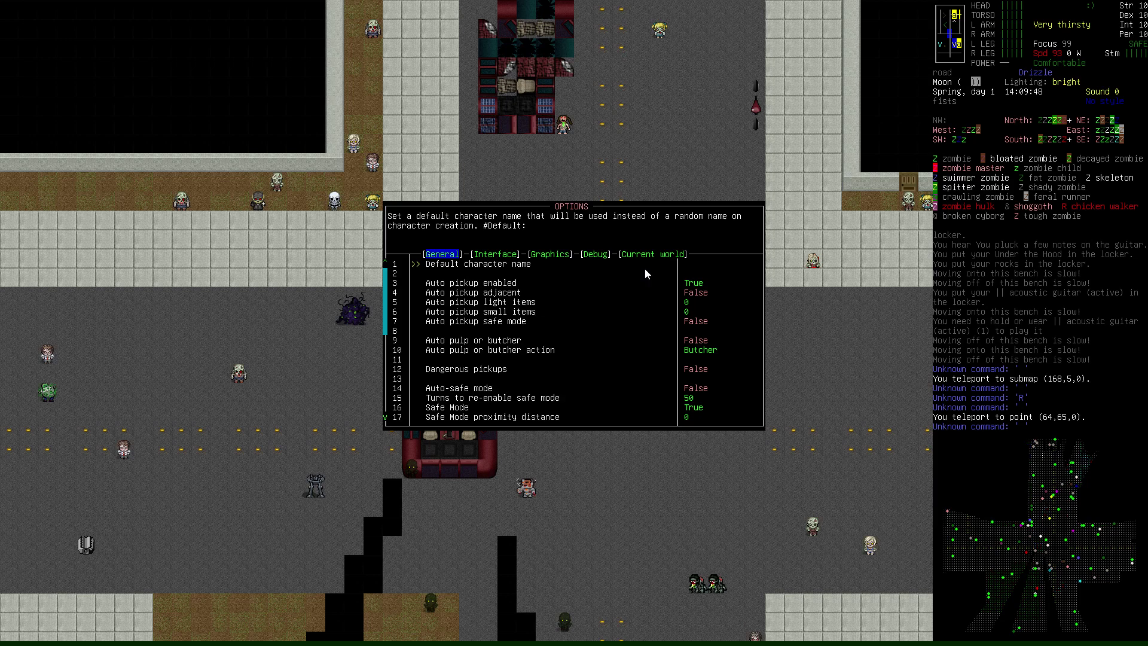
pyautogui.press('Tab')
pyautogui.press('Tab')
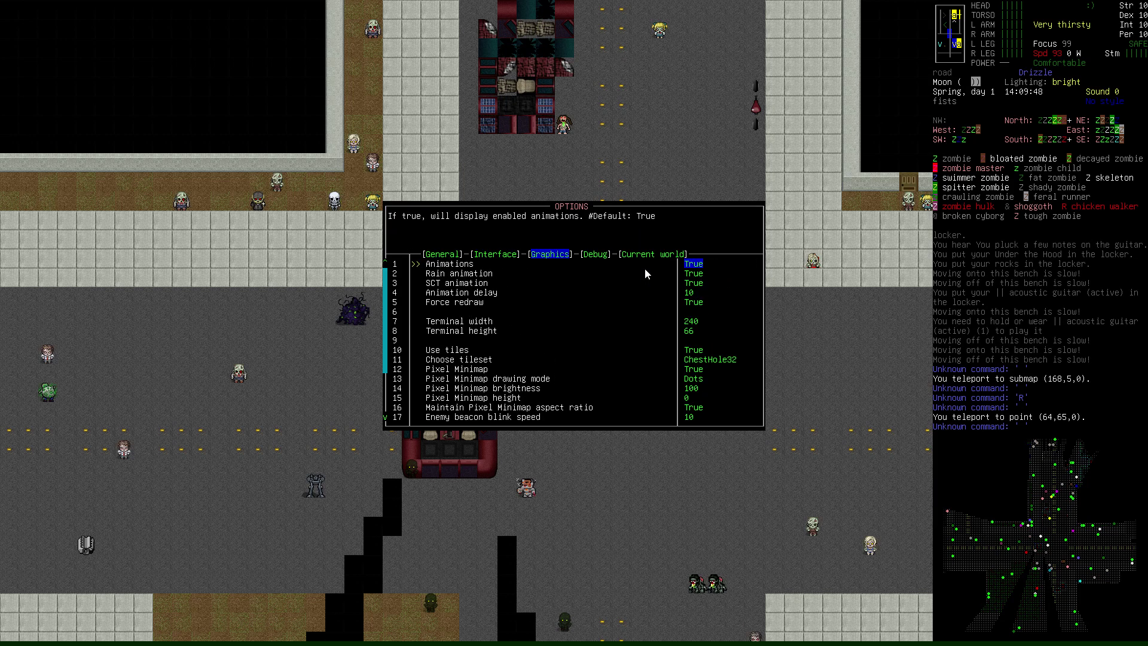
# - Set the tileset to MXotto+ and save the option changes
pyautogui.press('Down')
pyautogui.press('Down')
pyautogui.press('Down')
pyautogui.press('Down')
pyautogui.press('Down')
pyautogui.press('Down')
pyautogui.press('Down')
pyautogui.press('Down')
pyautogui.press('Down')
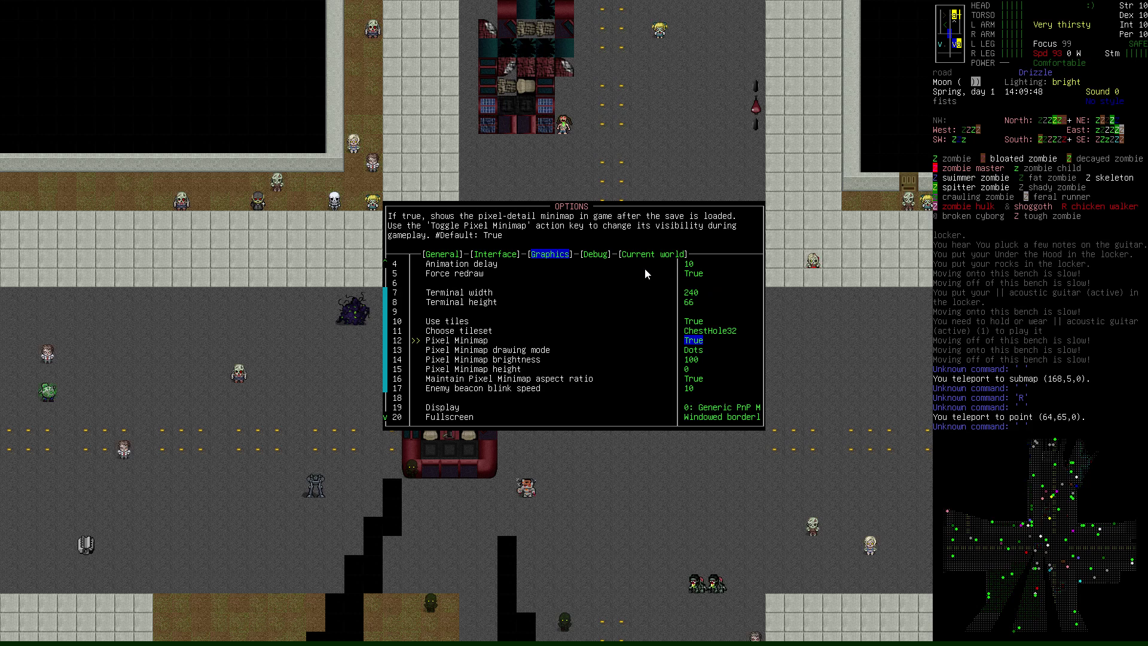
pyautogui.press('Up')
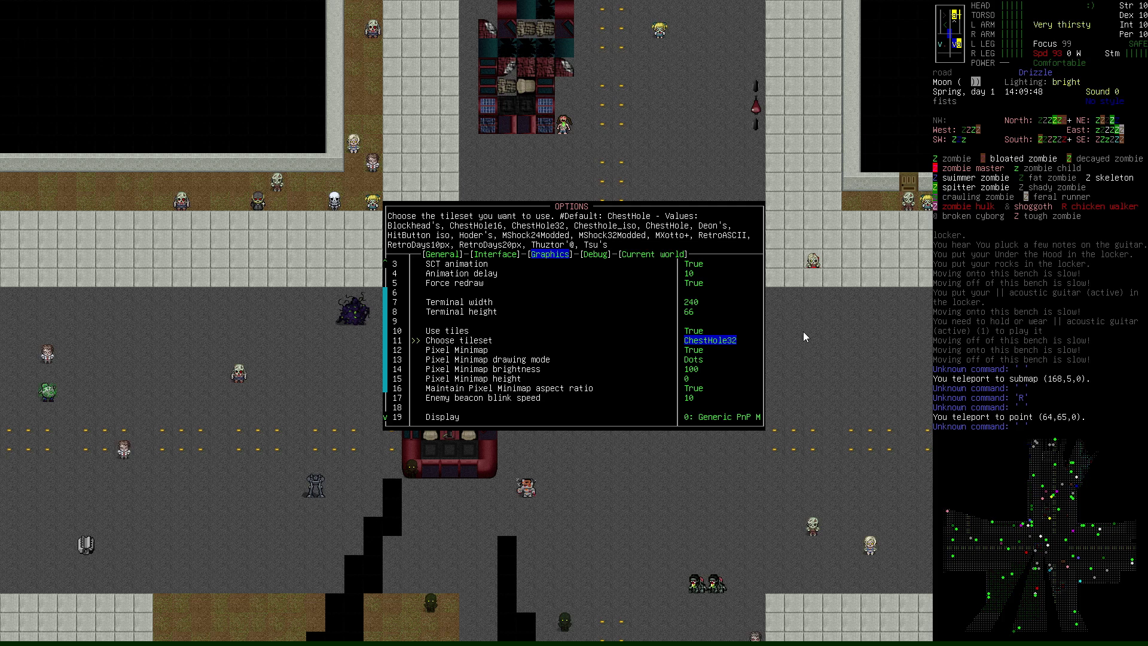
pyautogui.press('Right')
pyautogui.press('Right')
pyautogui.press('Right')
pyautogui.press('Right')
pyautogui.press('Right')
pyautogui.press('Right')
pyautogui.press('Right')
pyautogui.press('Right')
pyautogui.press('Right')
pyautogui.press('Left')
pyautogui.press('Escape')
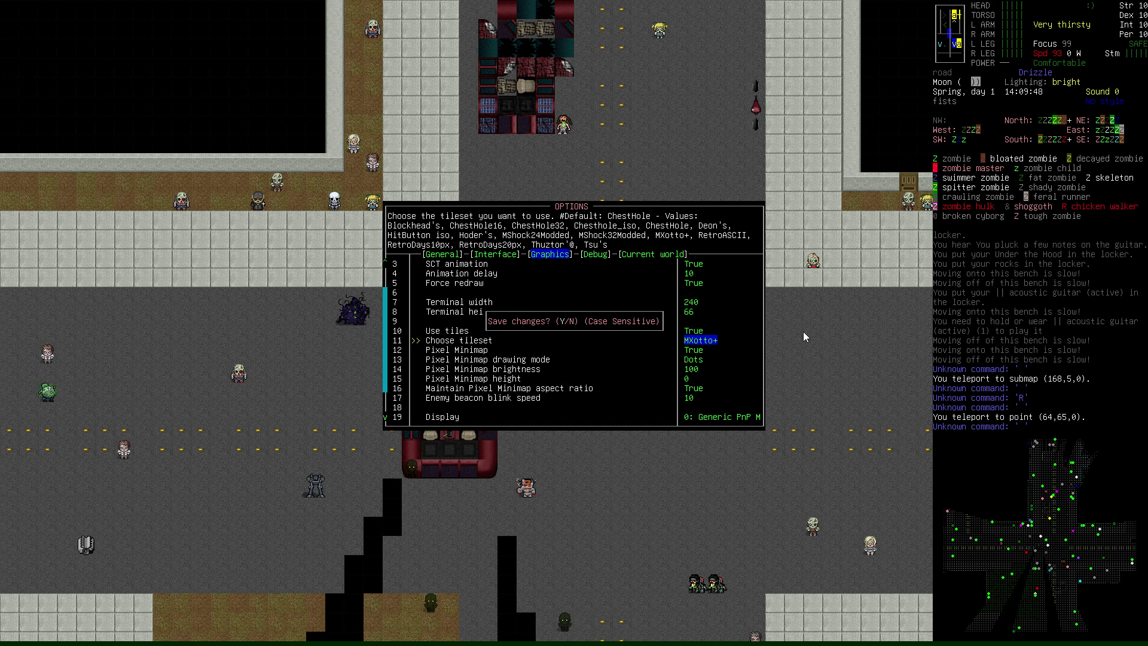
pyautogui.press('Y')
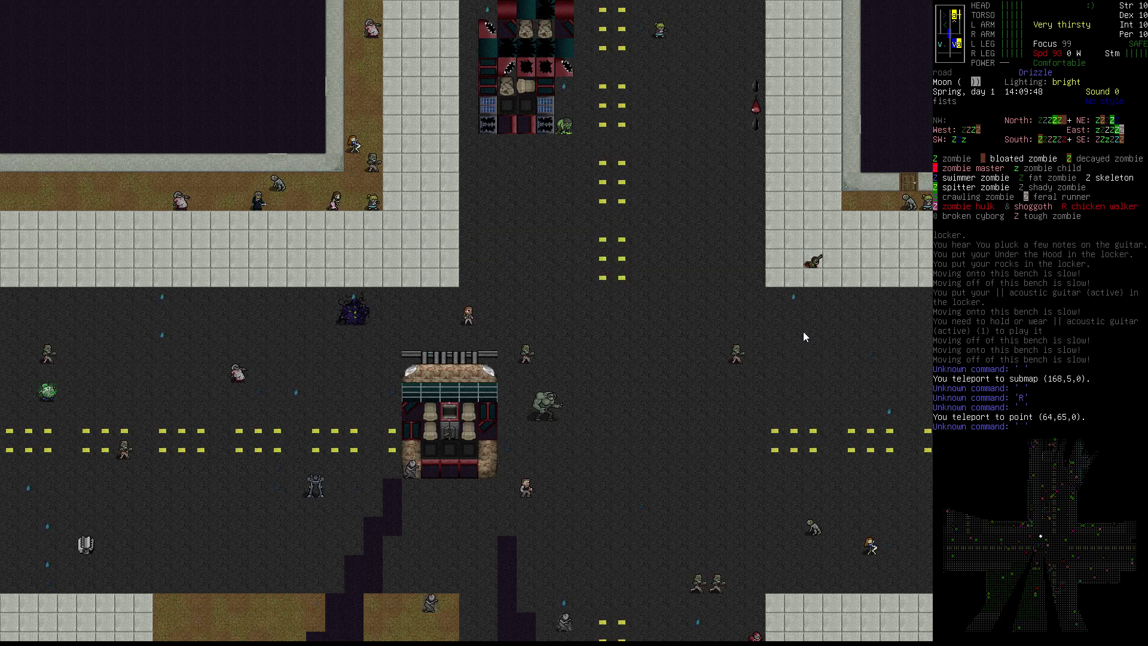
pyautogui.press('`')
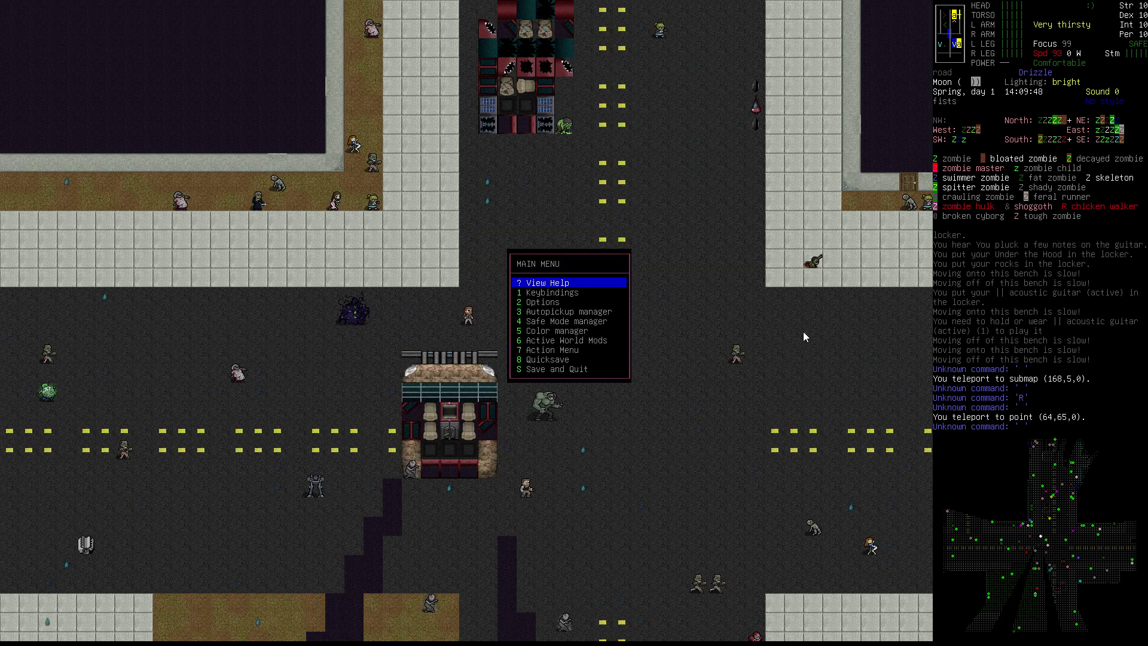
pyautogui.press('Escape')
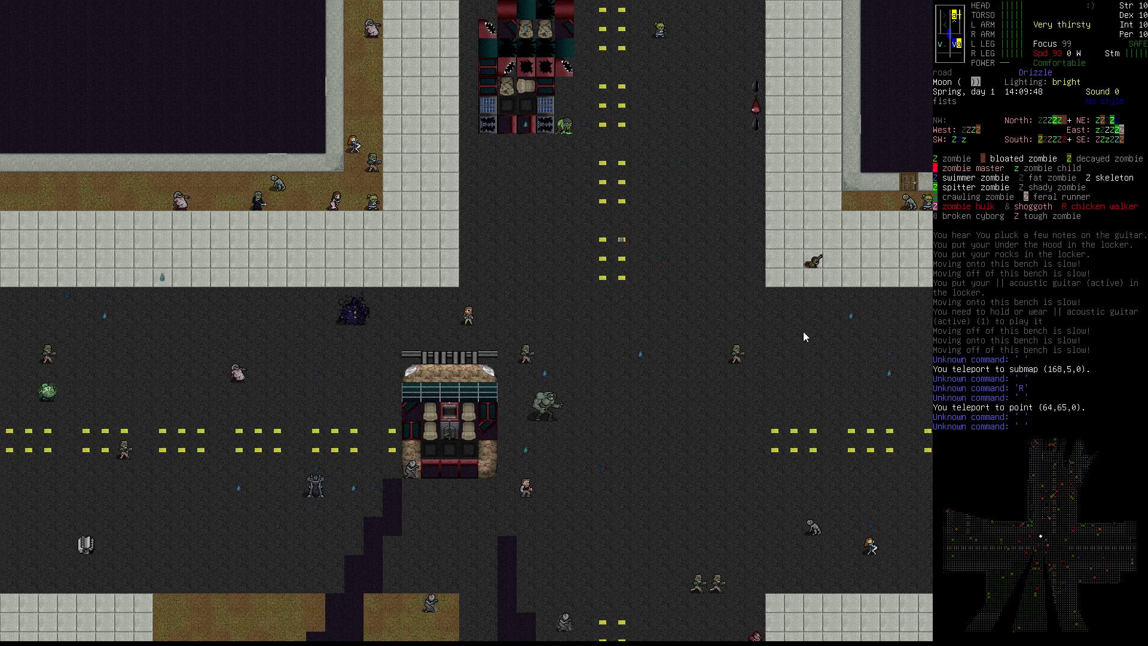
pyautogui.press('z')
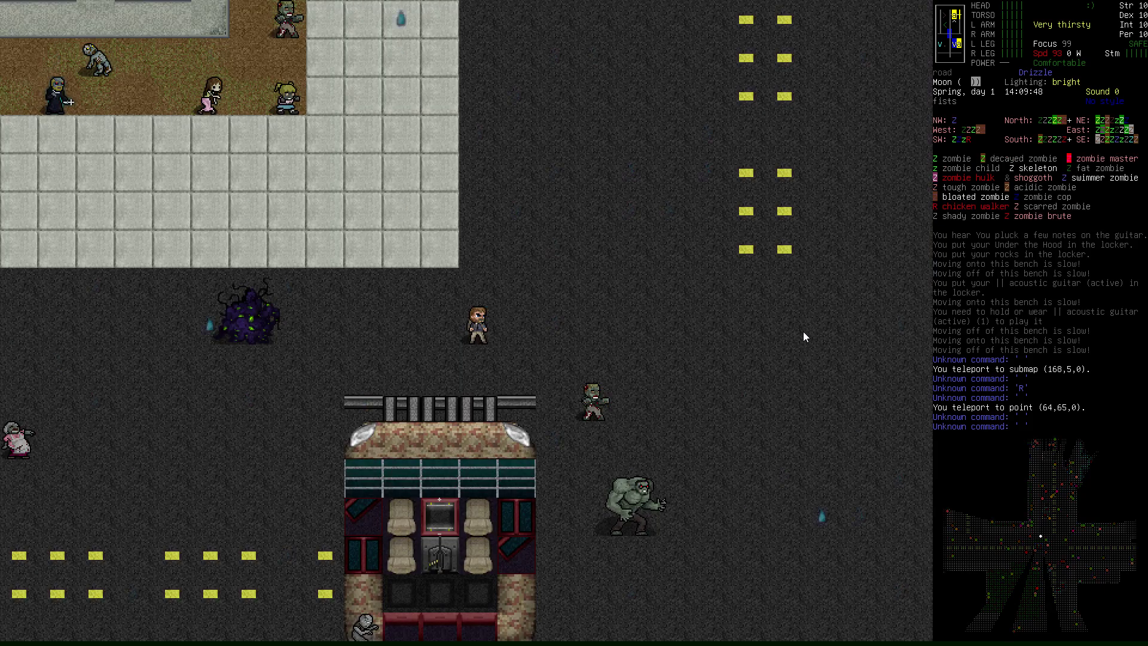
pyautogui.press('z')
pyautogui.press('z')
pyautogui.press('z')
pyautogui.press('z')
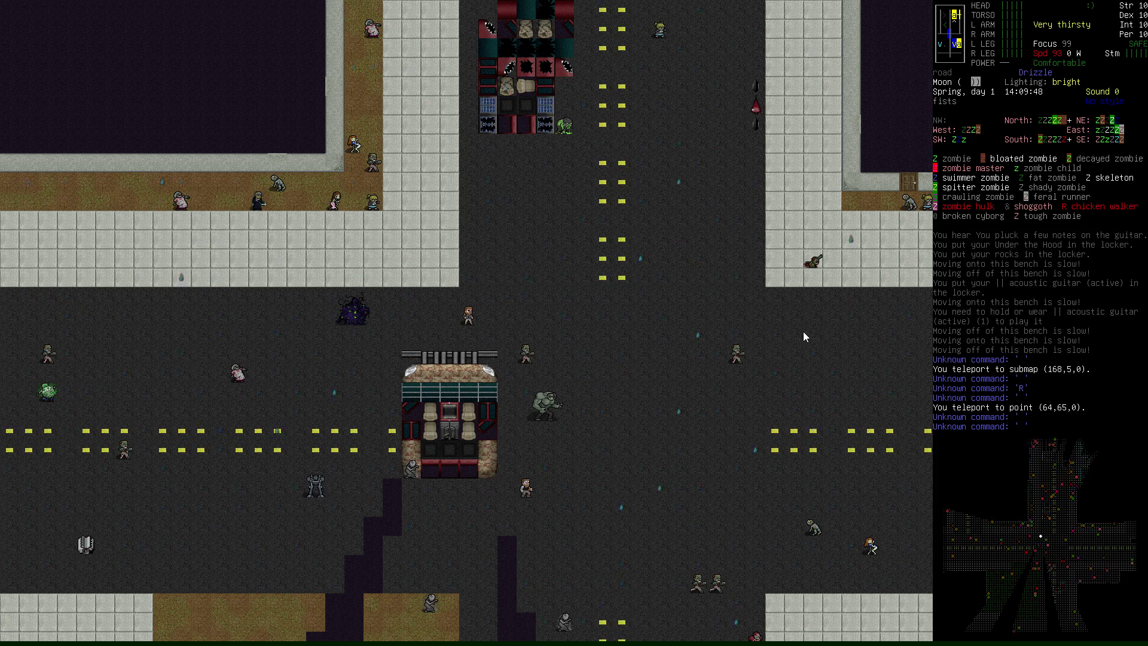
# - Examine the zombie hulk and the Humvee's rear corner parts in the MXotto+ tileset
pyautogui.press('z')
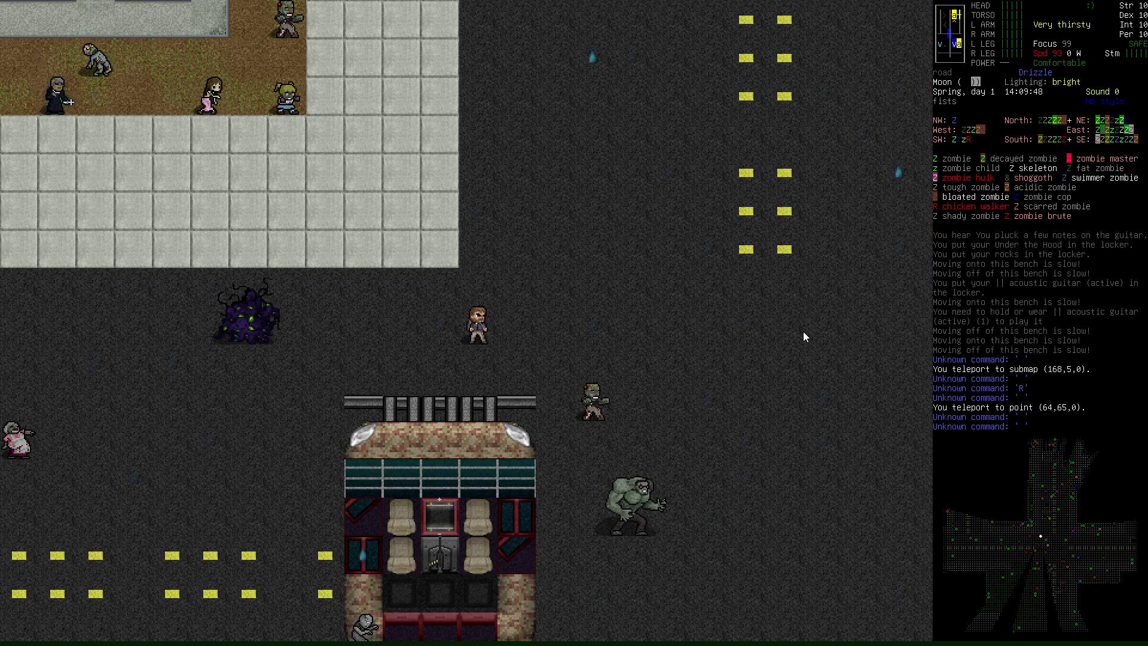
pyautogui.press('x')
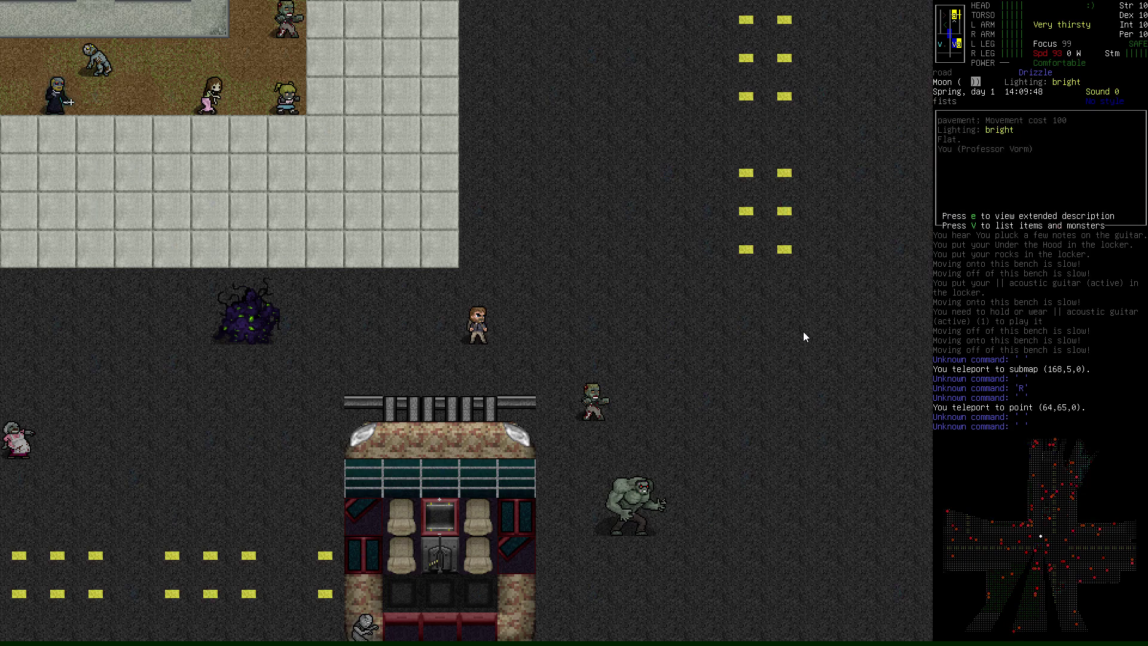
pyautogui.press('n')
pyautogui.press('n')
pyautogui.press('n')
pyautogui.press('n')
pyautogui.press('n')
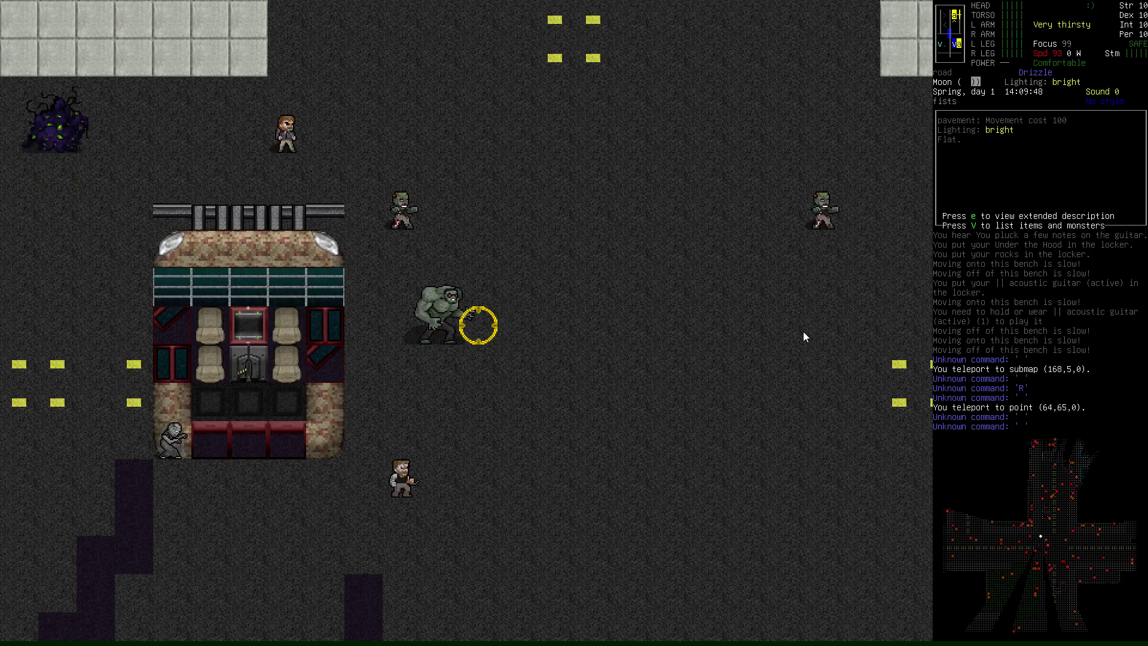
pyautogui.press('b')
pyautogui.press('b')
pyautogui.press('h')
pyautogui.press('h')
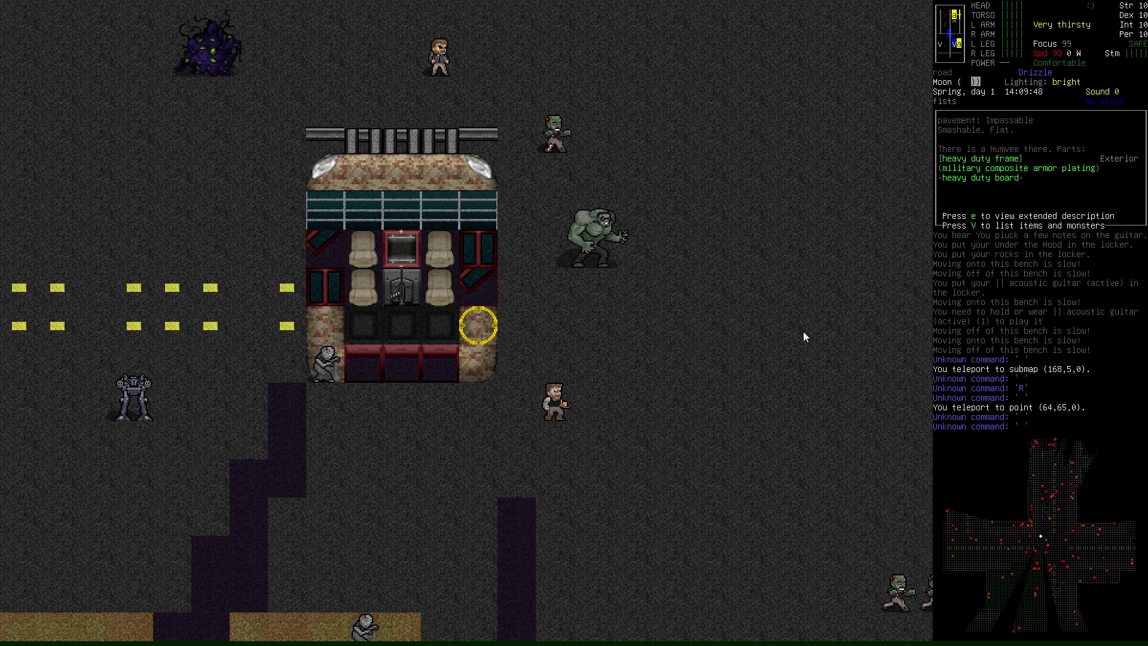
pyautogui.press('j')
pyautogui.press('k')
pyautogui.press('j')
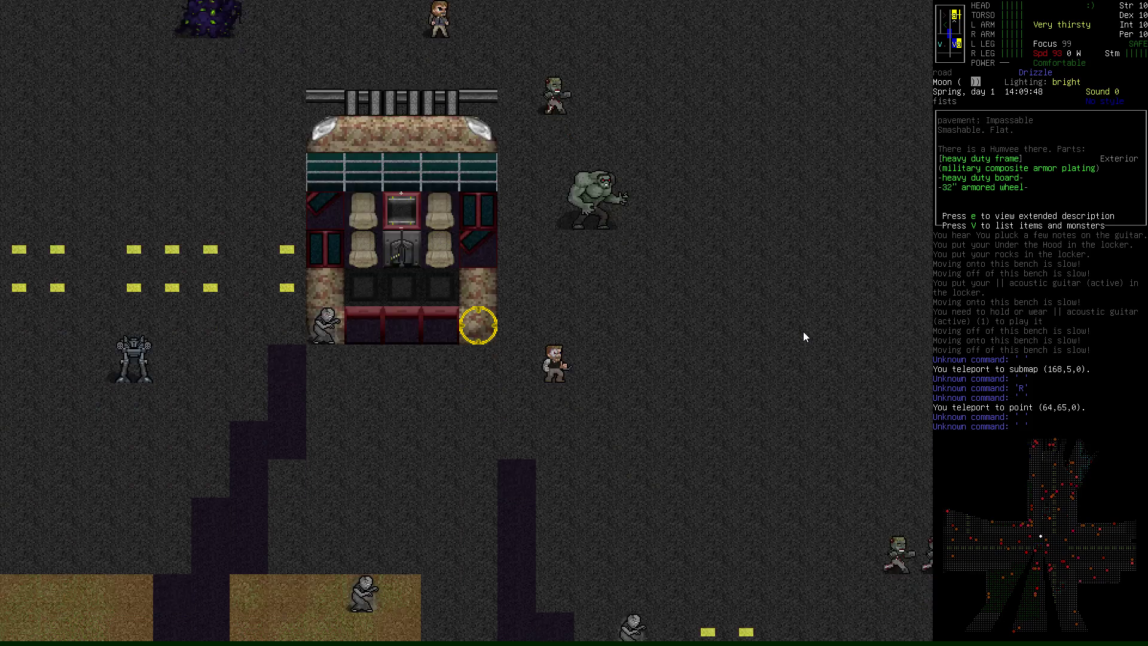
# - Examine the zombie behind the Humvee and the chicken walker to its west
pyautogui.press('b')
pyautogui.press('l')
pyautogui.press('l')
pyautogui.press('l')
pyautogui.press('h')
pyautogui.press('h')
pyautogui.press('h')
pyautogui.press('h')
pyautogui.press('h')
pyautogui.press('h')
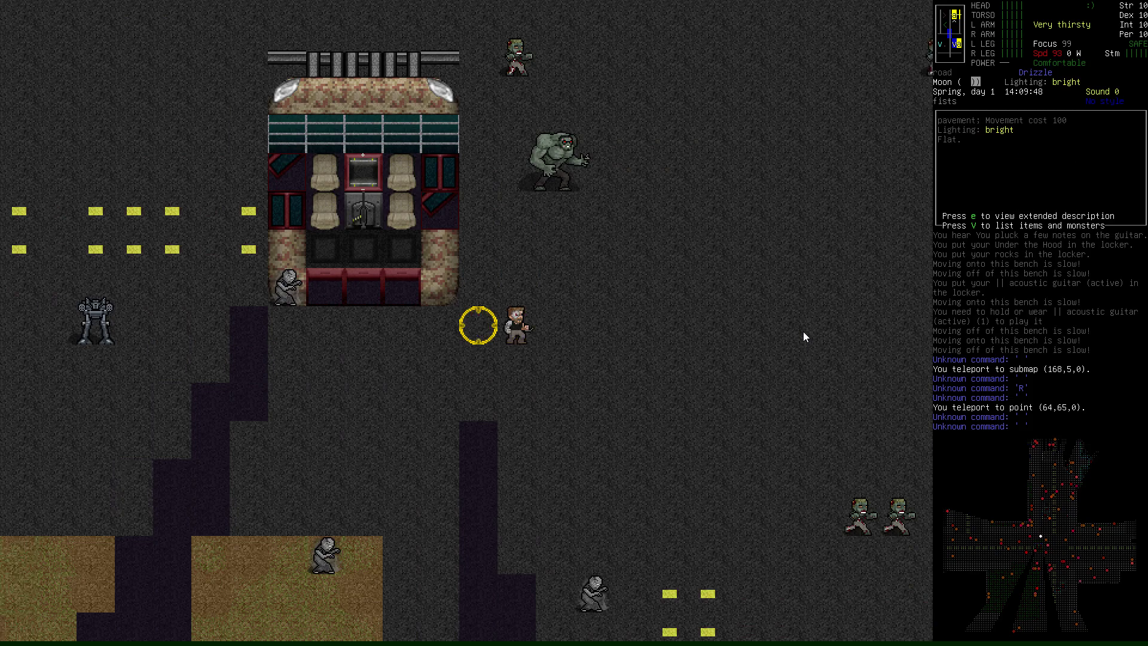
pyautogui.press('h')
pyautogui.press('h')
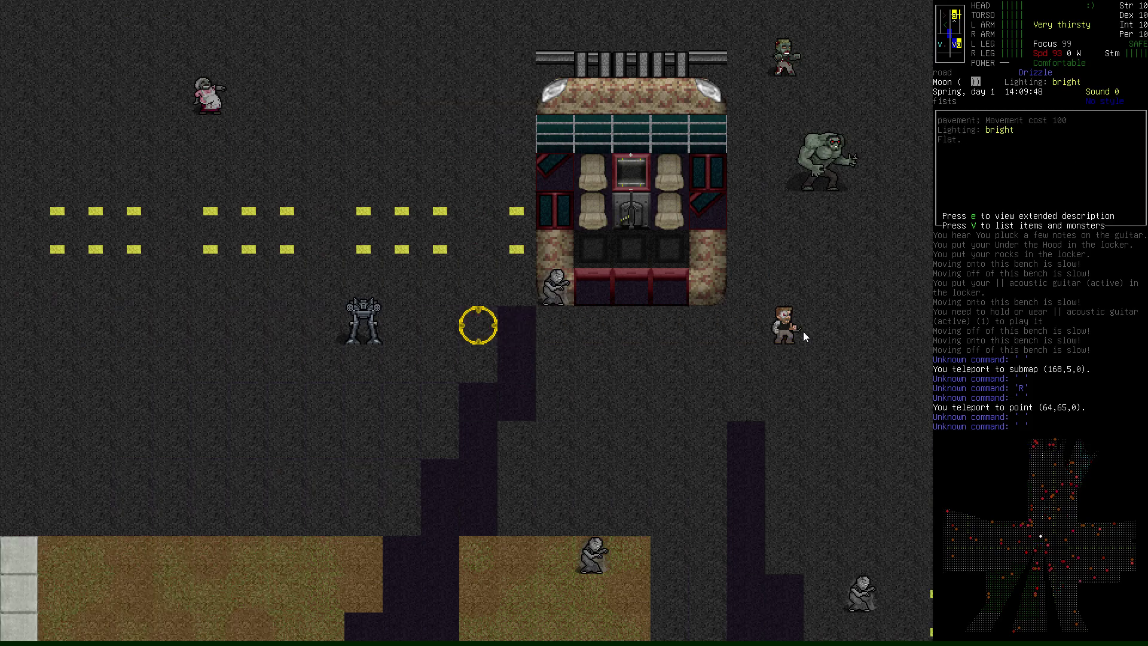
# - Move the look cursor onto the shoggoth by the sidewalk to read its description
pyautogui.press('y')
pyautogui.press('y')
pyautogui.press('y')
pyautogui.press('k')
pyautogui.press('u')
pyautogui.press('u')
pyautogui.press('k')
pyautogui.press('k')
pyautogui.press('k')
pyautogui.press('k')
pyautogui.press('k')
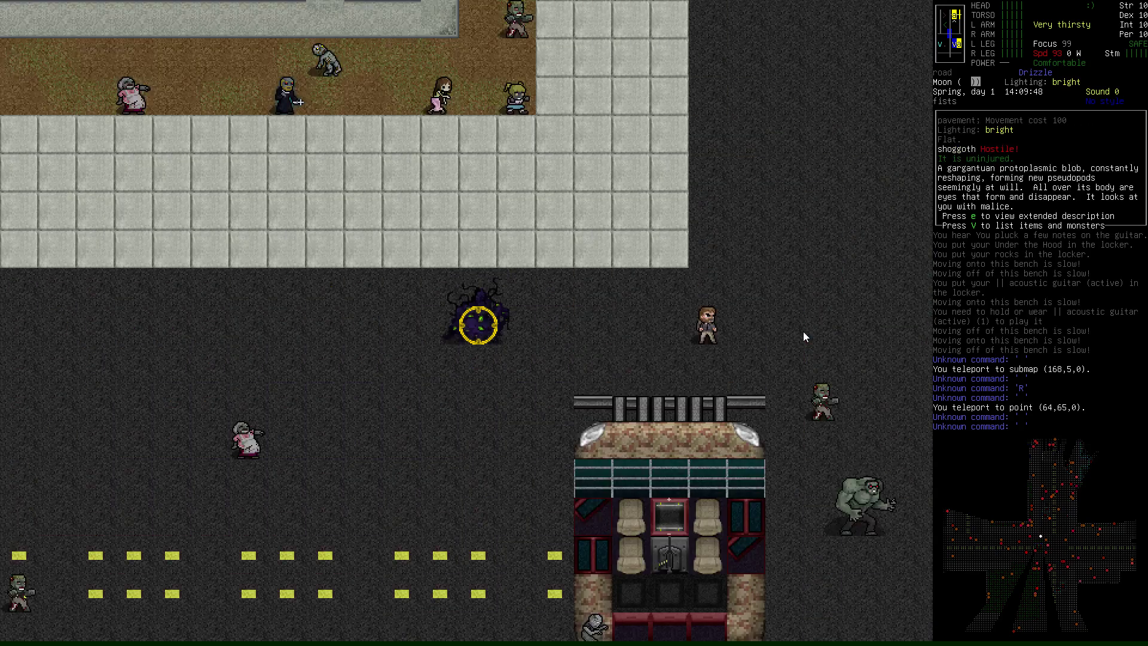
# - Move the look cursor onto the zombie master on the strip beside the building to read its description
pyautogui.press('y')
pyautogui.press('y')
pyautogui.press('y')
pyautogui.press('y')
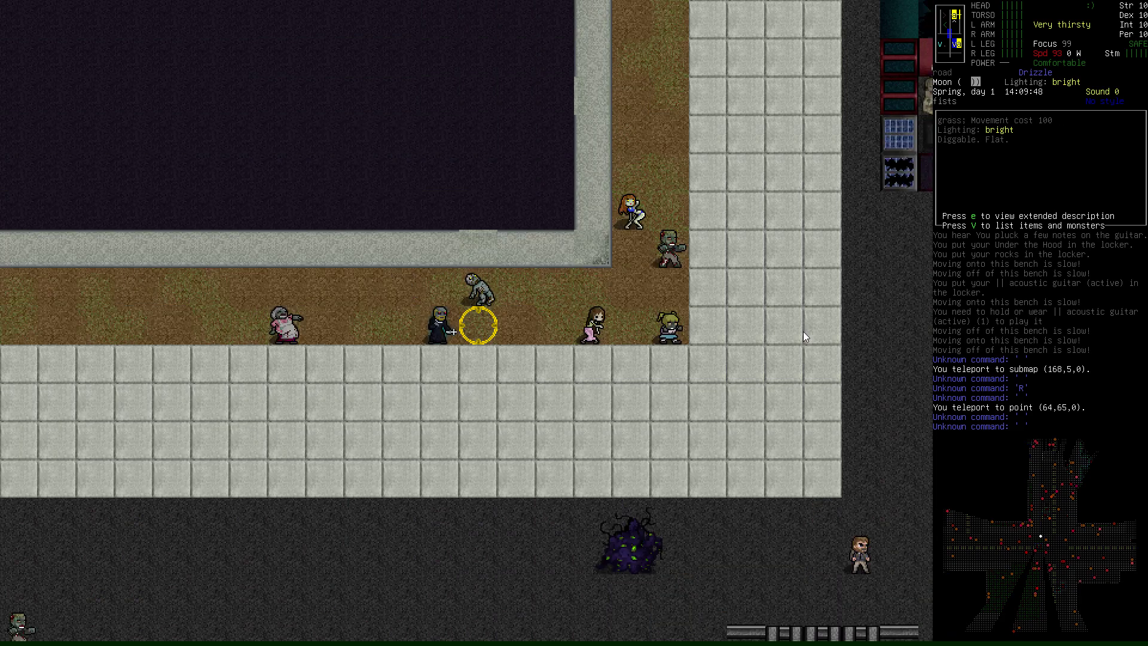
pyautogui.press('h')
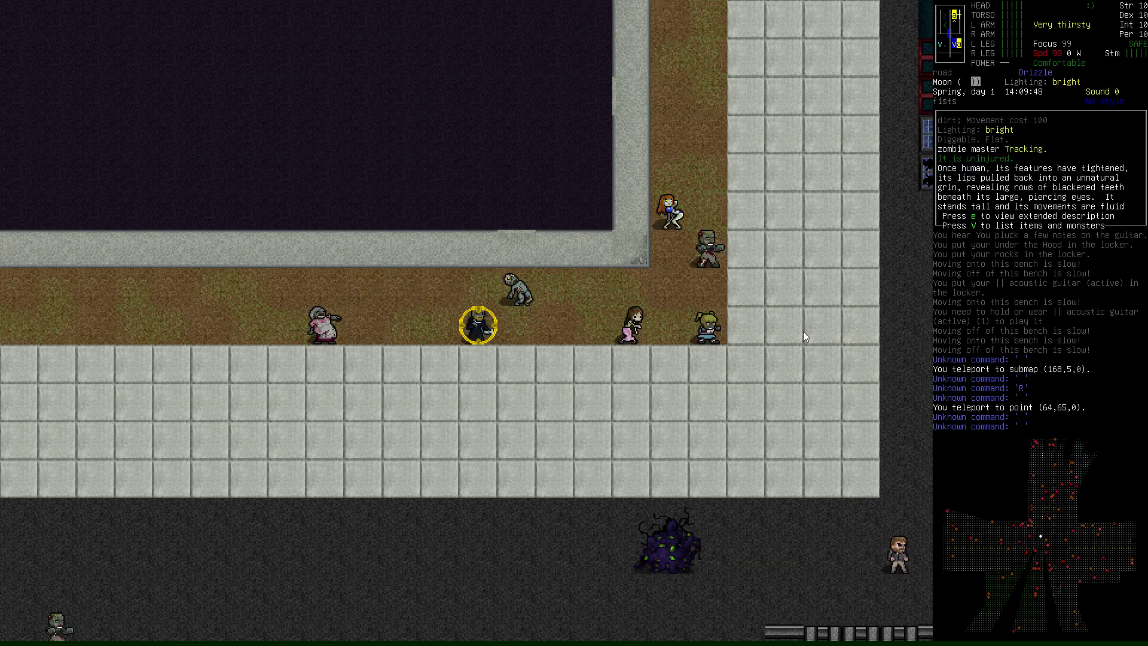
# - Move the look cursor east across the sidewalk to the green zombie beside the wrecked vehicle
pyautogui.press('l')
pyautogui.press('l')
pyautogui.press('l')
pyautogui.press('l')
pyautogui.press('l')
pyautogui.press('l')
pyautogui.press('l')
pyautogui.press('l')
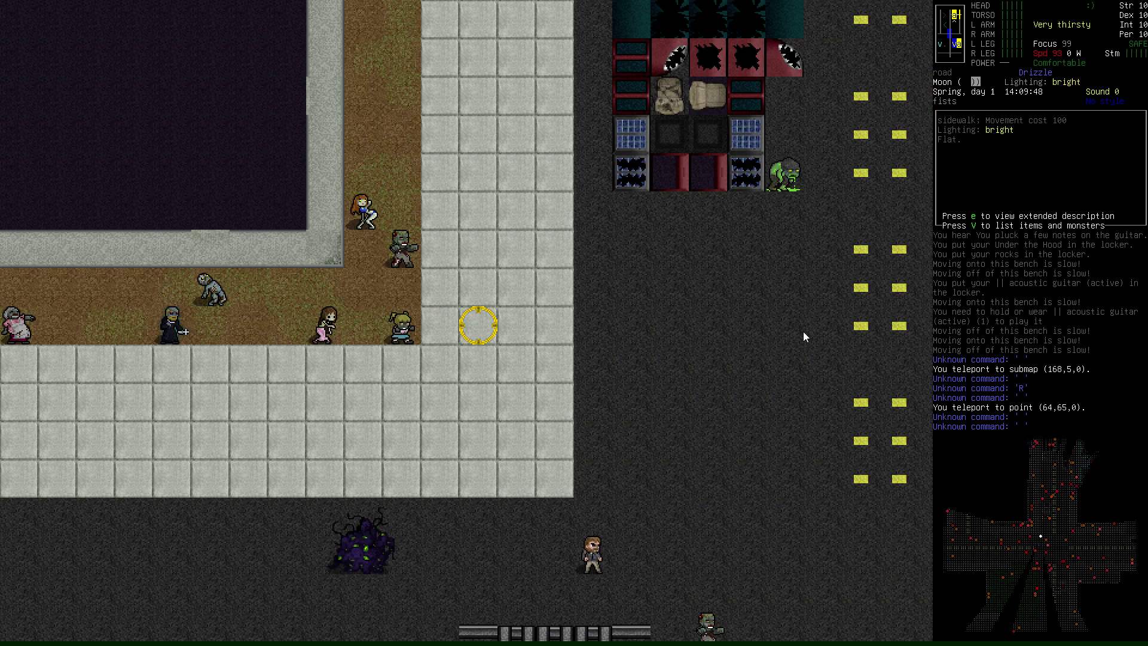
pyautogui.press('l')
pyautogui.press('l')
pyautogui.press('l')
pyautogui.press('u')
pyautogui.press('u')
pyautogui.press('l')
pyautogui.press('u')
pyautogui.press('l')
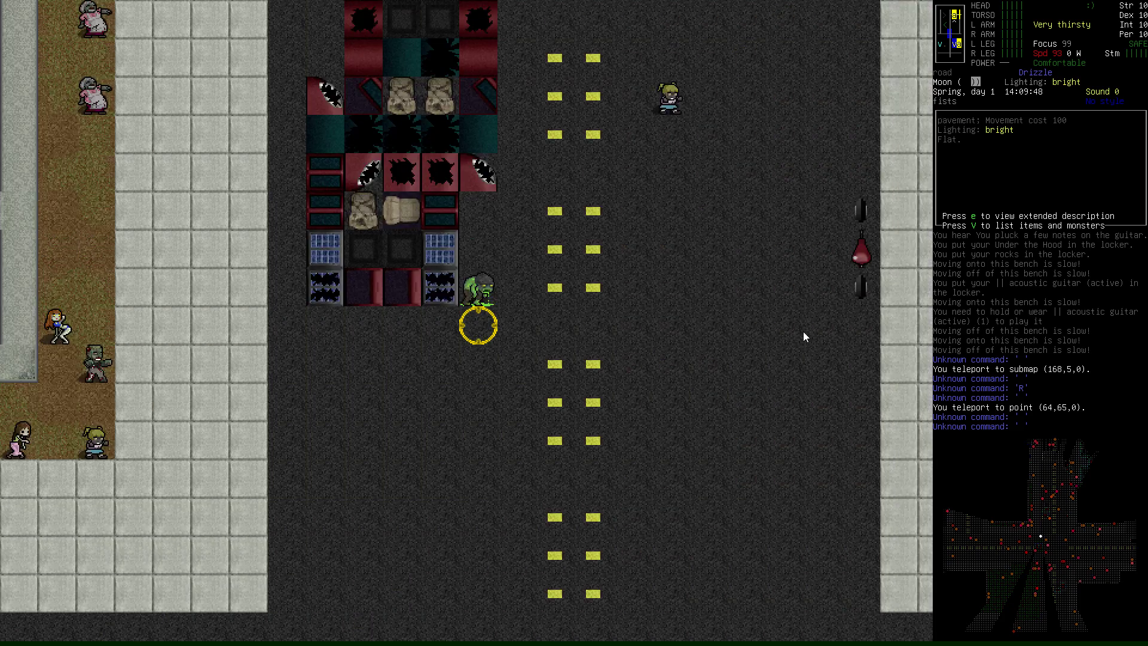
pyautogui.press('k')
# - Move the look cursor back south along the road and leave look mode
pyautogui.press('j')
pyautogui.press('j')
pyautogui.press('j')
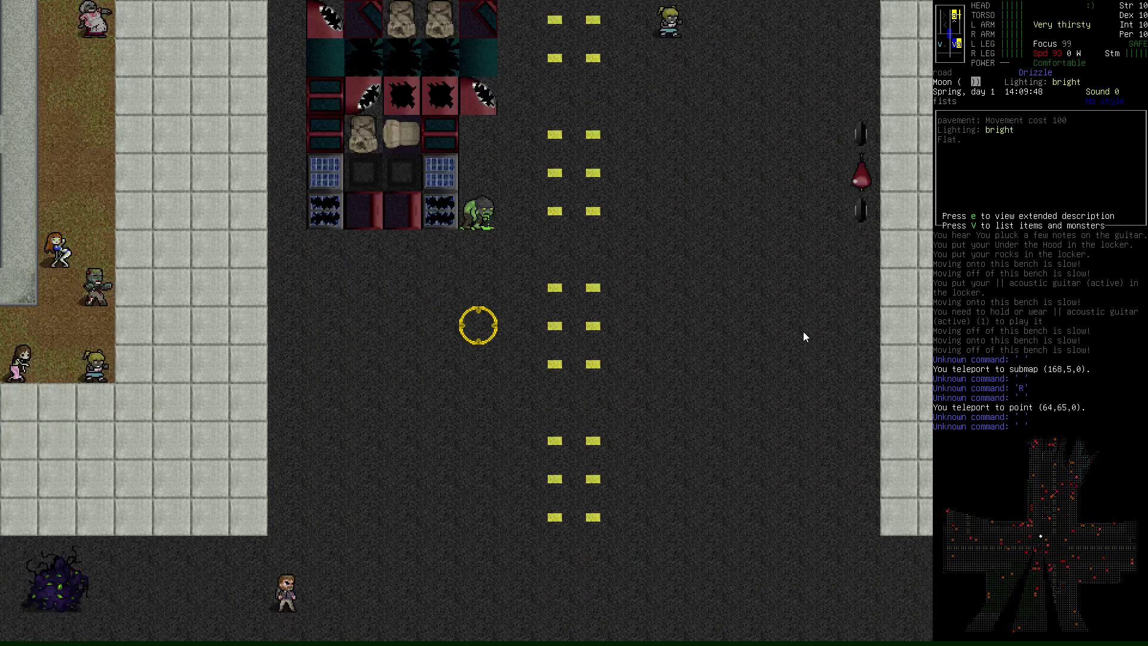
pyautogui.press('b')
pyautogui.press('j')
pyautogui.press('j')
pyautogui.press('j')
pyautogui.press('j')
pyautogui.press('j')
pyautogui.press('j')
pyautogui.press('j')
pyautogui.press('Escape')
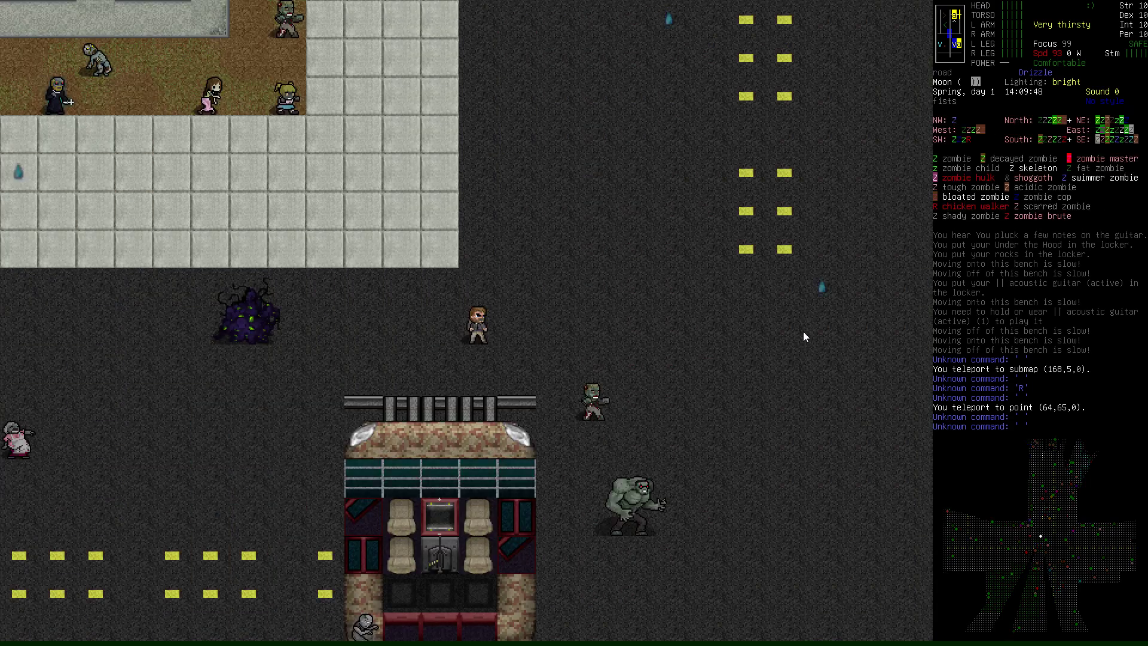
# - Open the game's graphics options
pyautogui.press('Escape')
pyautogui.press('Down')
pyautogui.press('Down')
pyautogui.press('Down')
pyautogui.press('Down')
pyautogui.press('Down')
pyautogui.press('Up')
pyautogui.press('Up')
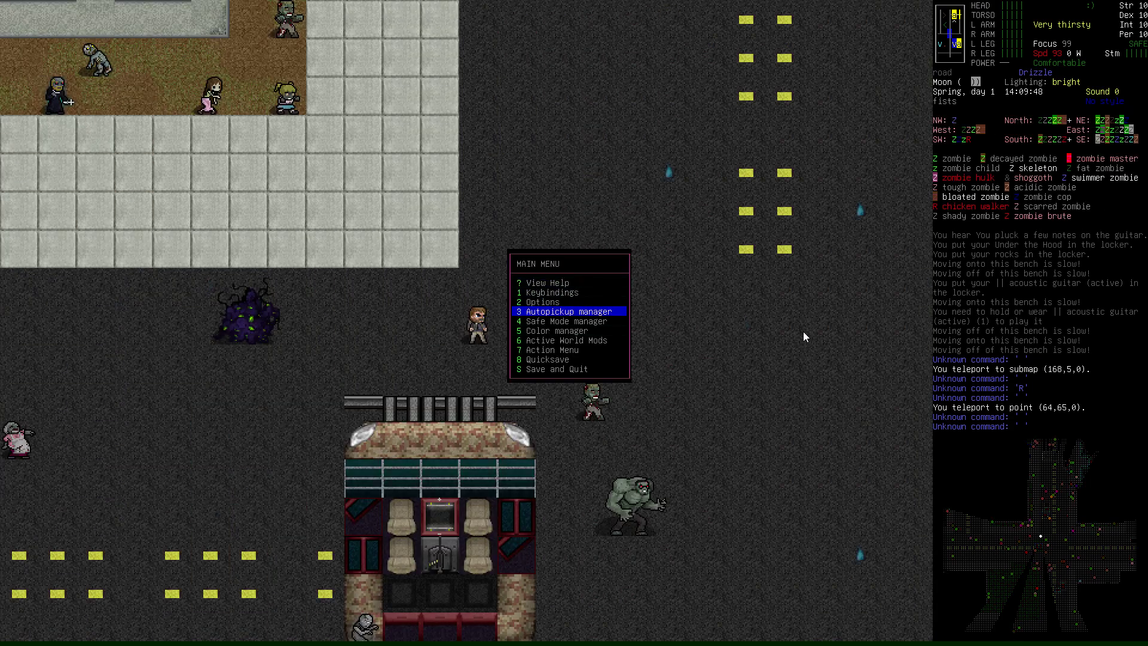
pyautogui.press('Up')
pyautogui.press('Return')
pyautogui.press('Tab')
pyautogui.press('Tab')
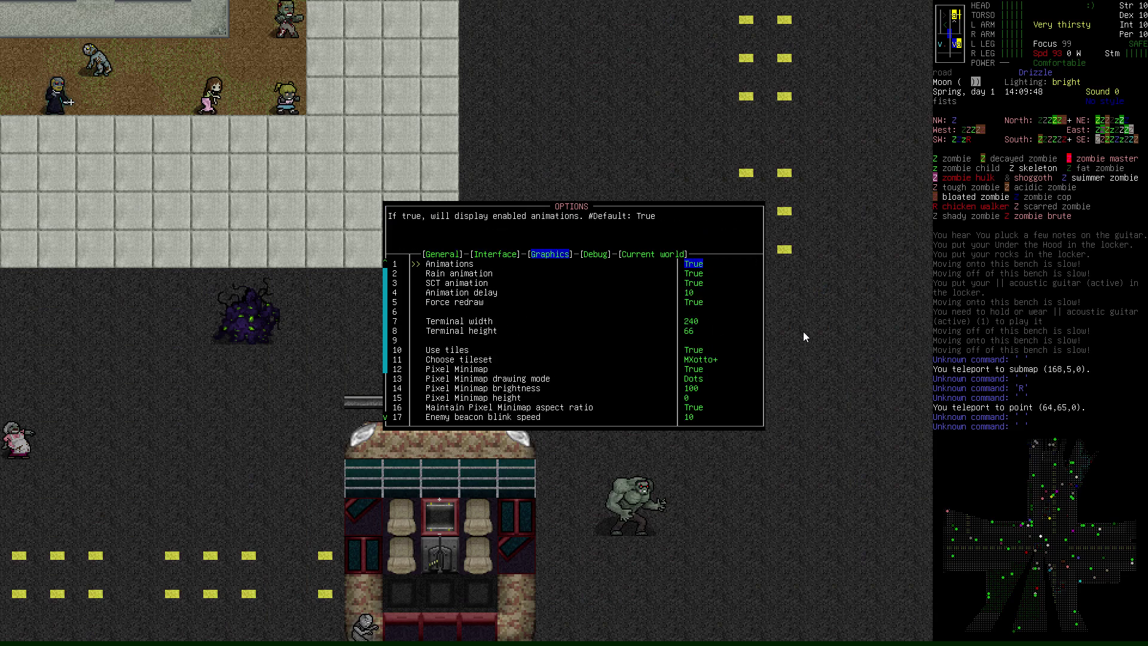
# - Set the tileset to ChestHole32 and save the changed options
pyautogui.press('Down')
pyautogui.press('Down')
pyautogui.press('Down')
pyautogui.press('Down')
pyautogui.press('Down')
pyautogui.press('Down')
pyautogui.press('Down')
pyautogui.press('Down')
pyautogui.press('Down')
pyautogui.press('Down')
pyautogui.press('Right')
pyautogui.press('Right')
pyautogui.press('Right')
pyautogui.press('Right')
pyautogui.press('Right')
pyautogui.press('Right')
pyautogui.press('Right')
pyautogui.press('Right')
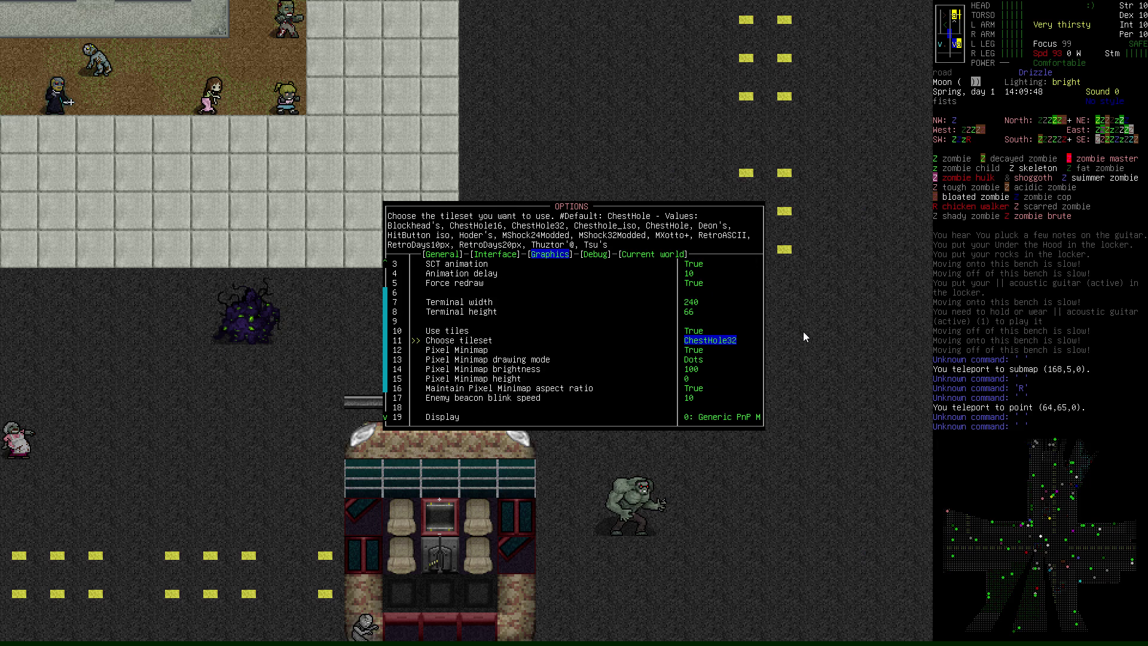
pyautogui.press('Escape')
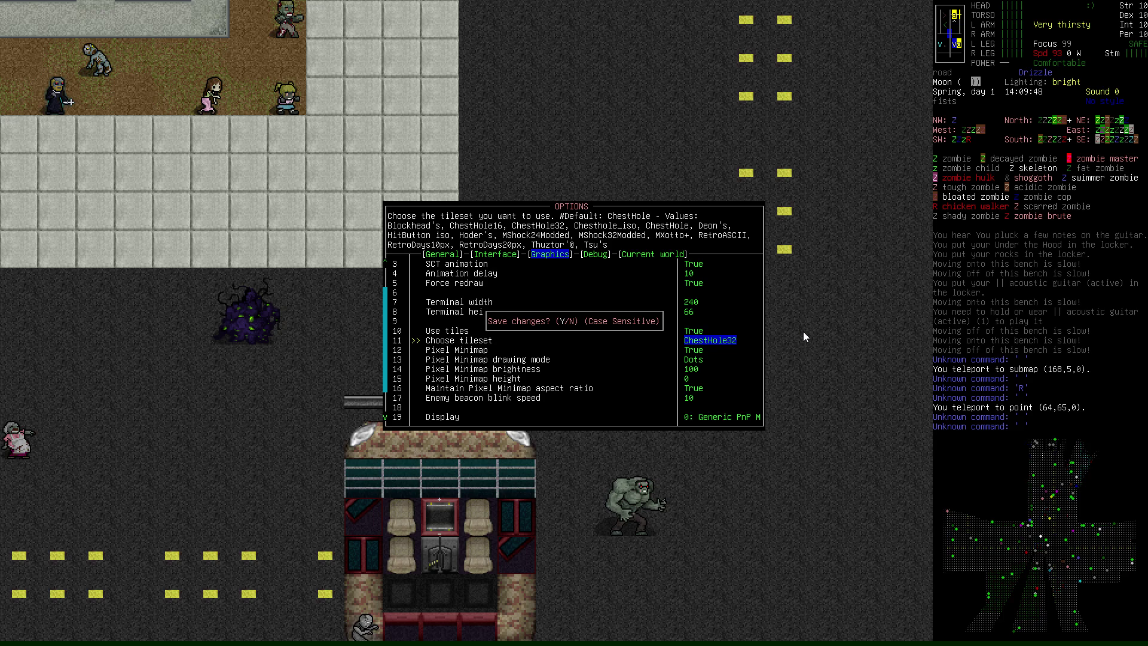
pyautogui.press('Y')
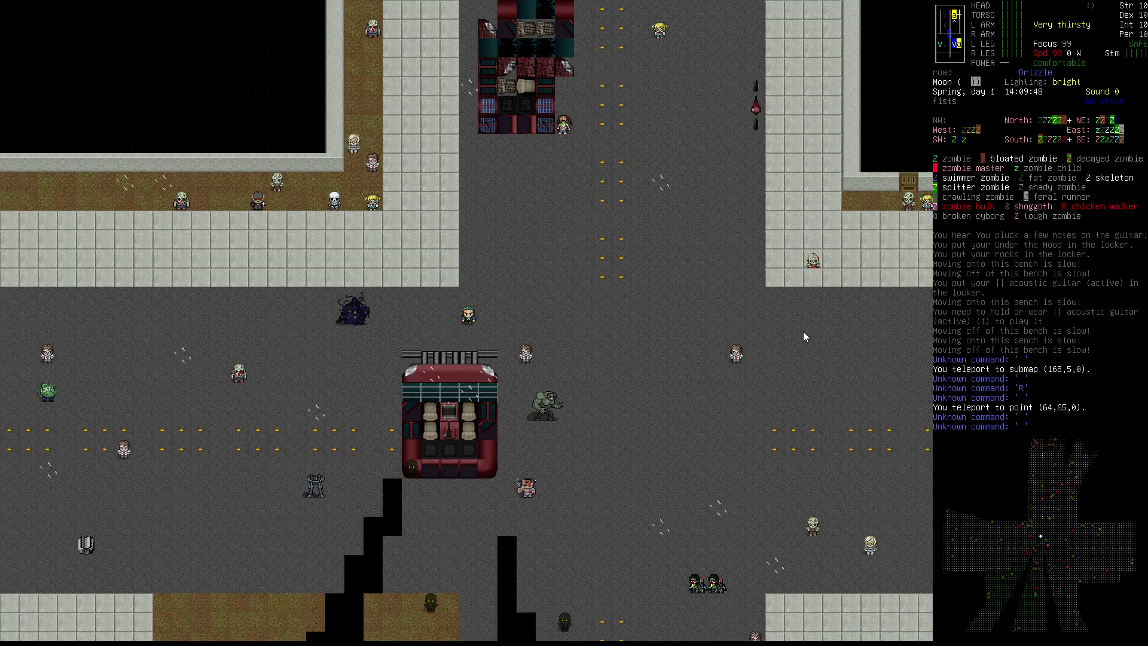
# - Bring up the graphics options again from the game in the ChestHole32 tileset
pyautogui.press('Escape')
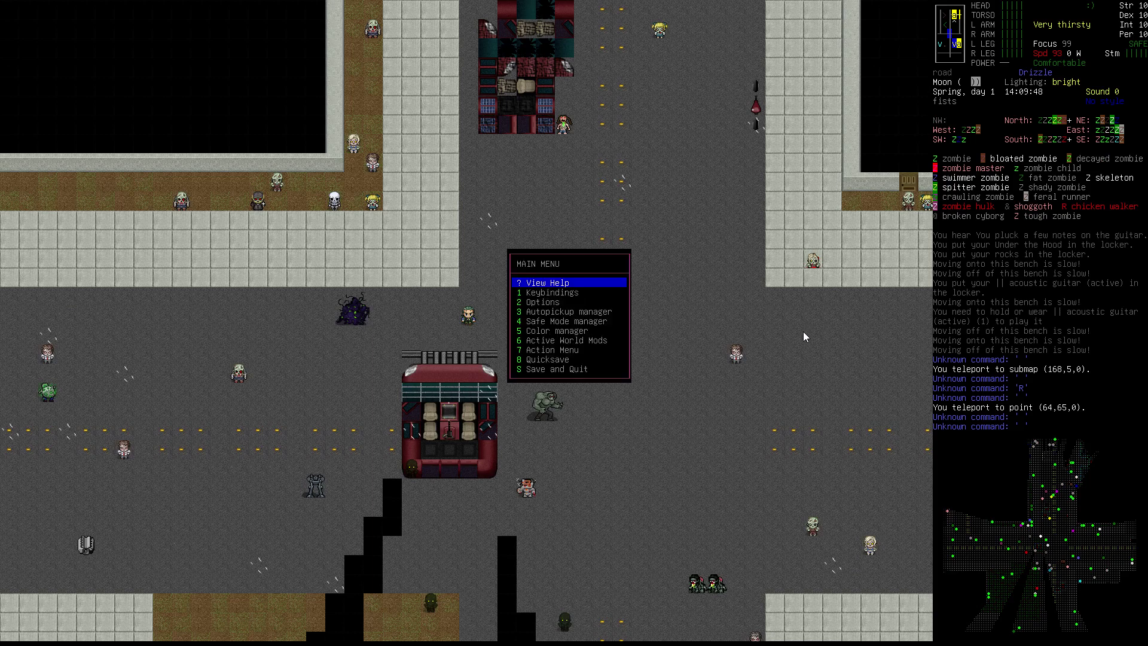
pyautogui.press('Down')
pyautogui.press('Down')
pyautogui.press('Return')
pyautogui.press('Tab')
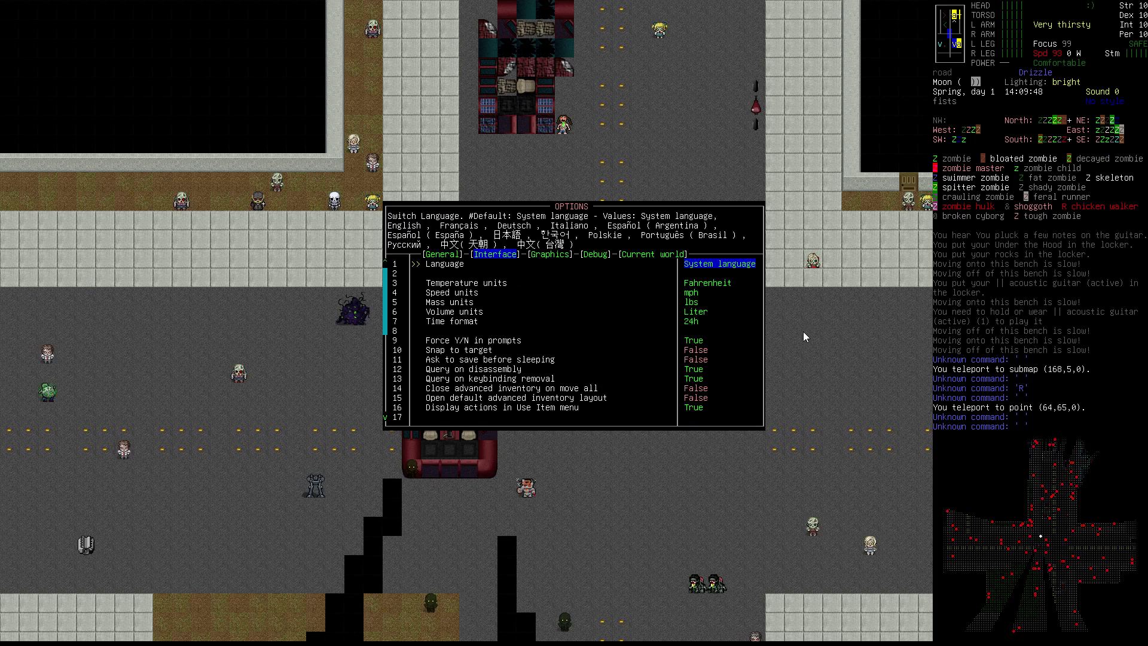
pyautogui.press('Tab')
# - Cycle through the available tilesets, set the tileset to MXotto+, and save the changes
pyautogui.press('Down')
pyautogui.press('Down')
pyautogui.press('Down')
pyautogui.press('Down')
pyautogui.press('Down')
pyautogui.press('Down')
pyautogui.press('Down')
pyautogui.press('Down')
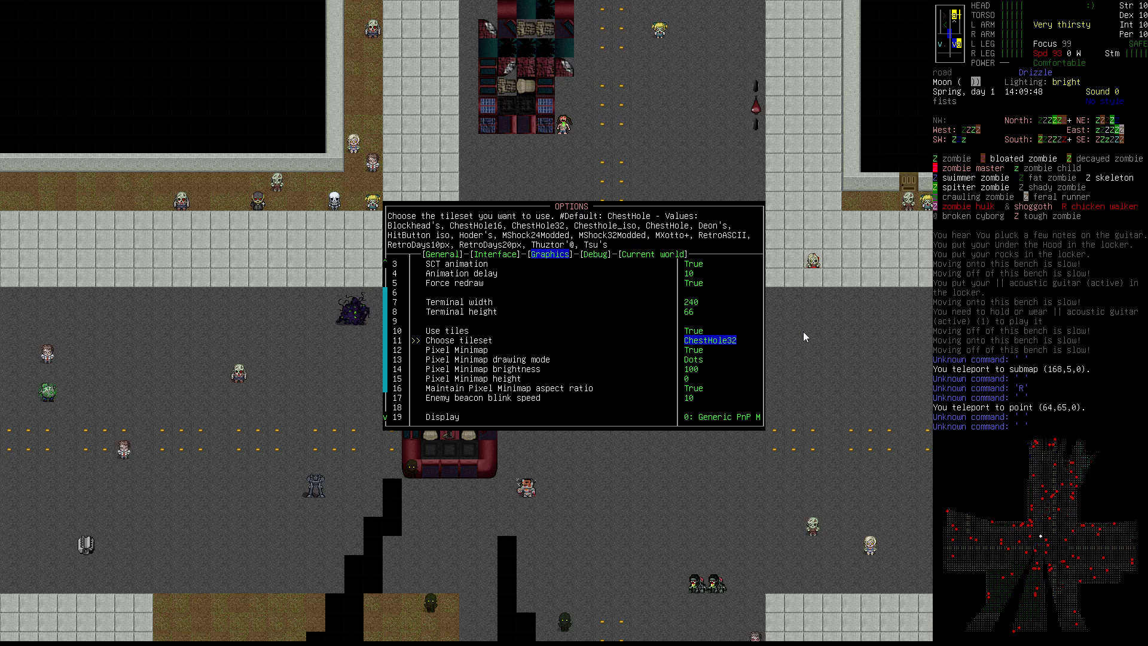
pyautogui.press('Right')
pyautogui.press('Right')
pyautogui.press('Right')
pyautogui.press('Right')
pyautogui.press('Right')
pyautogui.press('Right')
pyautogui.press('Right')
pyautogui.press('Right')
pyautogui.press('Right')
pyautogui.press('Right')
pyautogui.press('Right')
pyautogui.press('Right')
pyautogui.press('Right')
pyautogui.press('Right')
pyautogui.press('Right')
pyautogui.press('Right')
pyautogui.press('Left')
pyautogui.press('Right')
pyautogui.press('Right')
pyautogui.press('Right')
pyautogui.press('Right')
pyautogui.press('Right')
pyautogui.press('Right')
pyautogui.press('Right')
pyautogui.press('Right')
pyautogui.press('Right')
pyautogui.press('Right')
pyautogui.press('Right')
pyautogui.press('Right')
pyautogui.press('Right')
pyautogui.press('Right')
pyautogui.press('Right')
pyautogui.press('Right')
pyautogui.press('Right')
pyautogui.press('Right')
pyautogui.press('Right')
pyautogui.press('Right')
pyautogui.press('Right')
pyautogui.press('Right')
pyautogui.press('Right')
pyautogui.press('Escape')
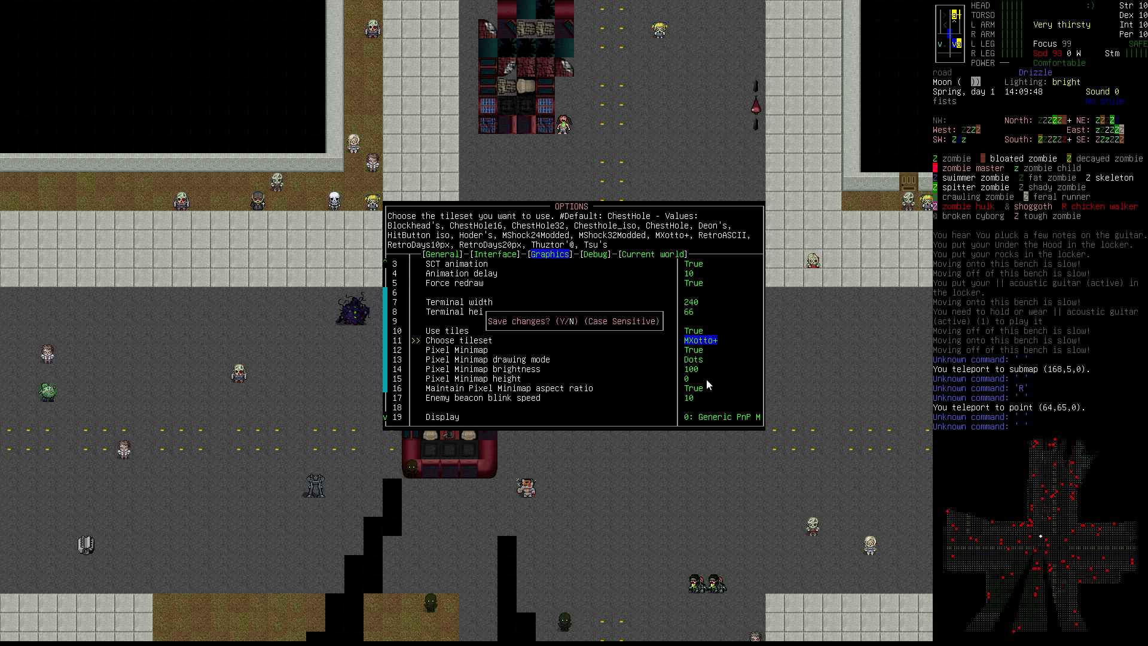
pyautogui.press('Y')
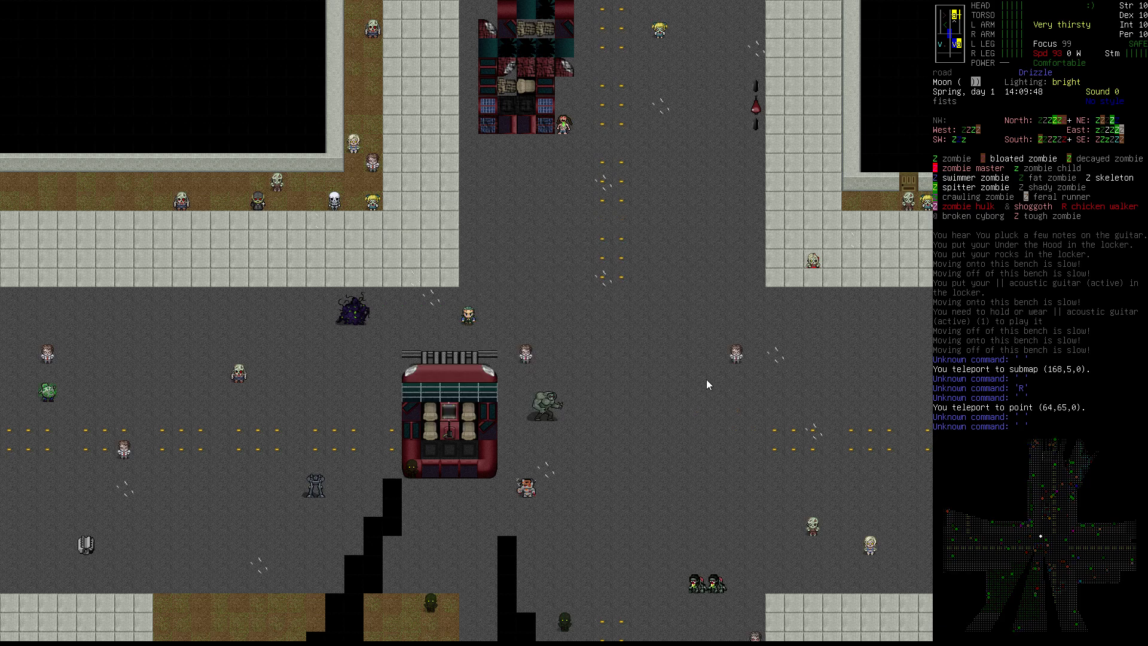
# - Save the current game and quit all the way to the desktop
pyautogui.press('Escape')
pyautogui.press('Up')
pyautogui.press('Return')
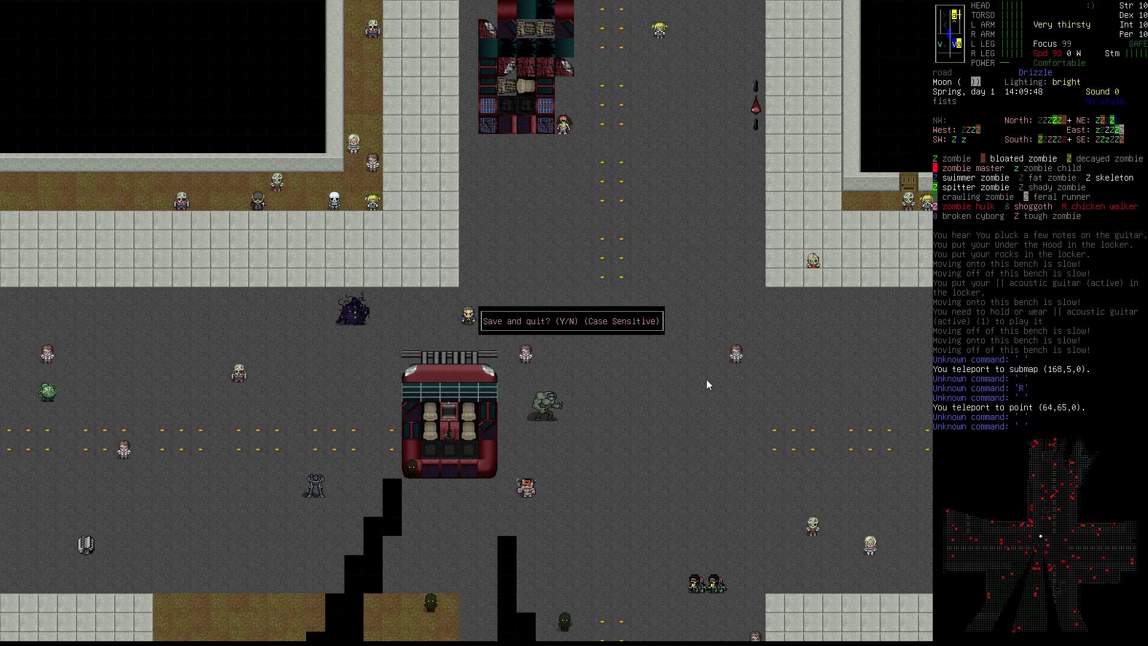
pyautogui.press('Y')
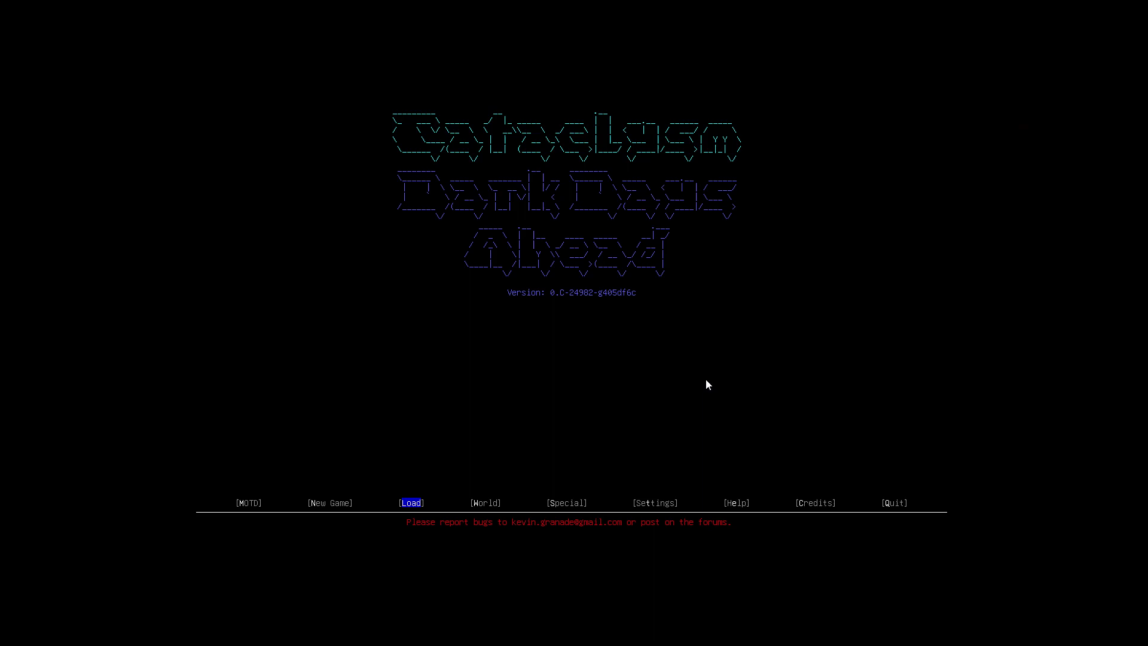
pyautogui.press('Left')
pyautogui.press('Left')
pyautogui.press('Left')
pyautogui.press('Return')
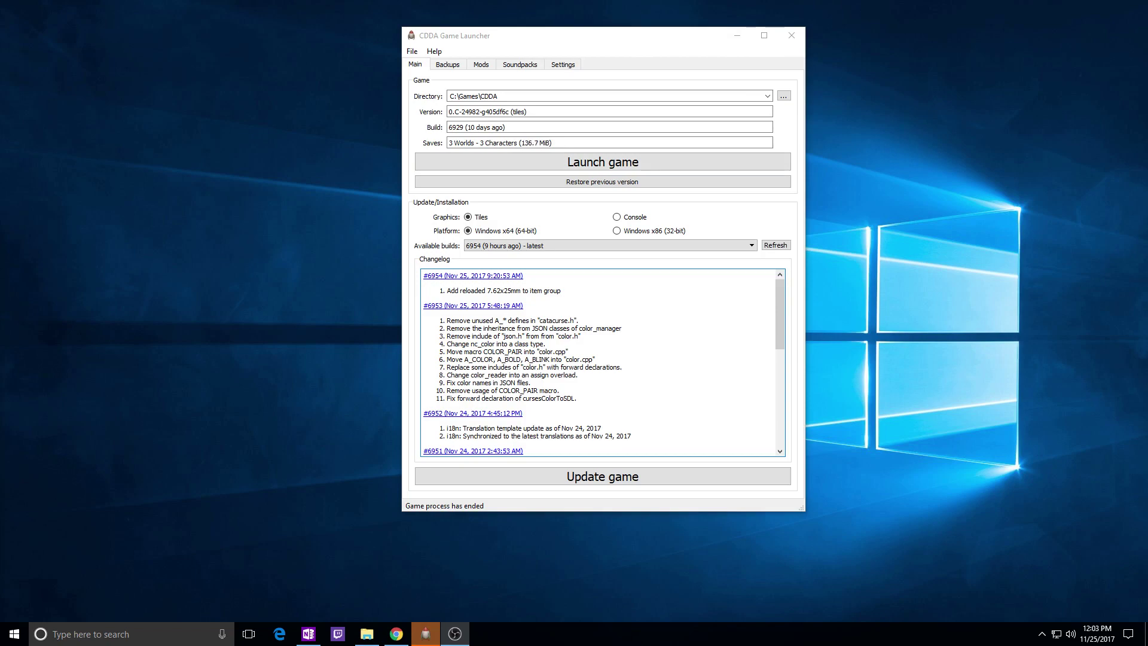
# - Switch to the CDDA folder in File Explorer and place it side by side with the CDDA Game Launcher
pyautogui.click(367, 634)
pyautogui.moveTo(881, 13); pyautogui.dragTo(592, 92)
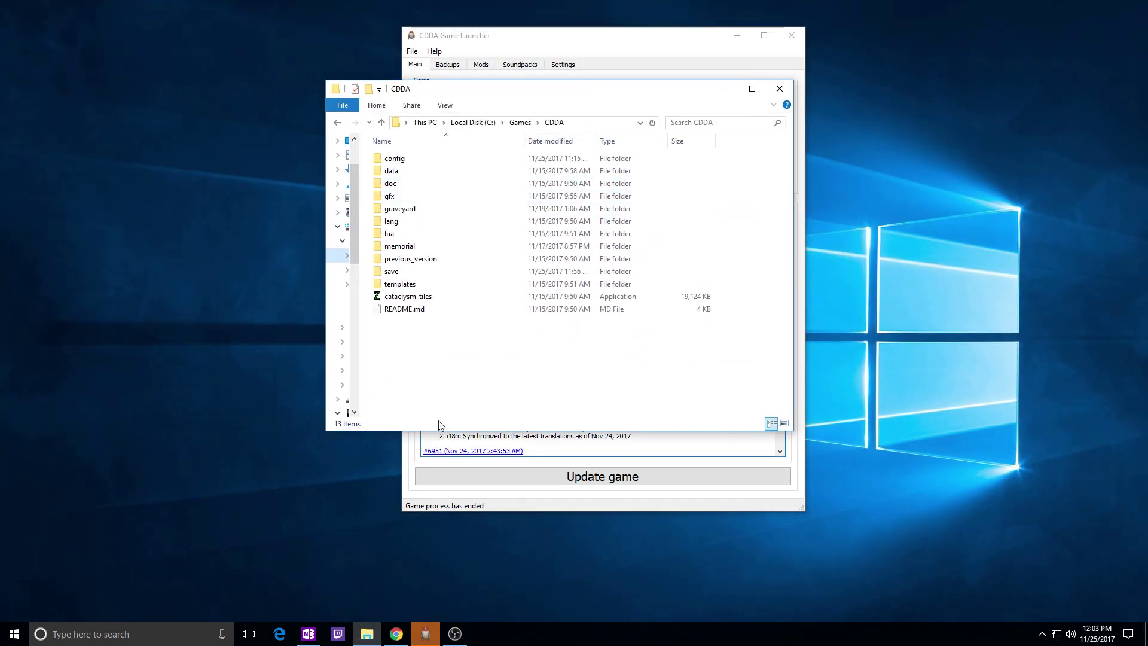
pyautogui.click(432, 631)
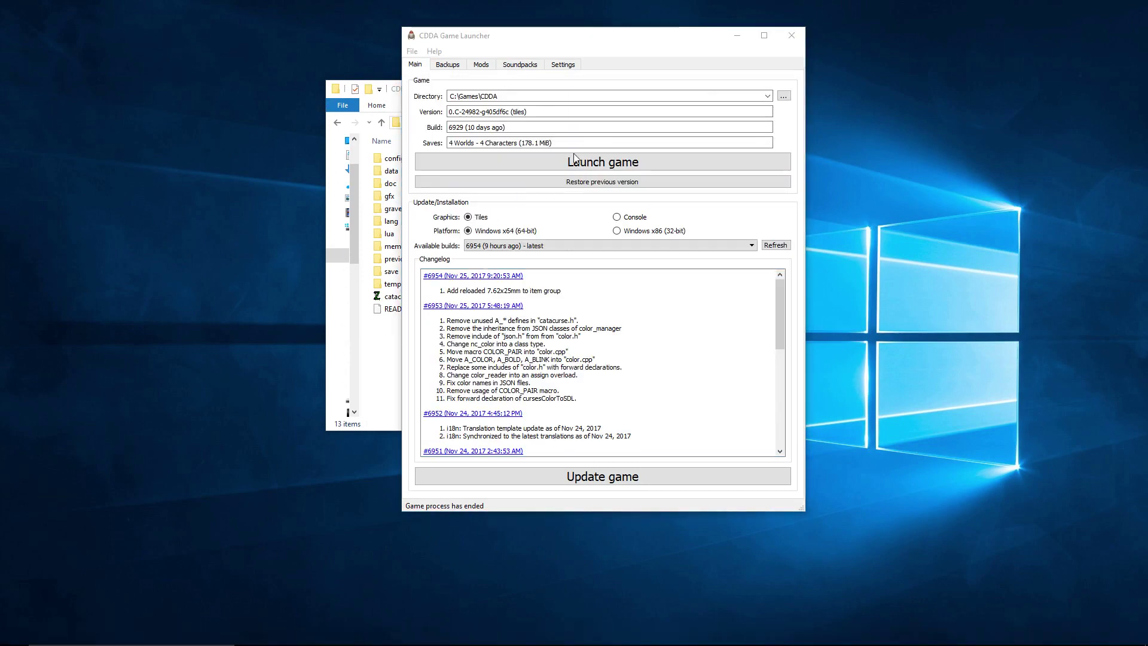
pyautogui.moveTo(645, 40); pyautogui.dragTo(888, 40)
pyautogui.moveTo(551, 95); pyautogui.dragTo(350, 78)
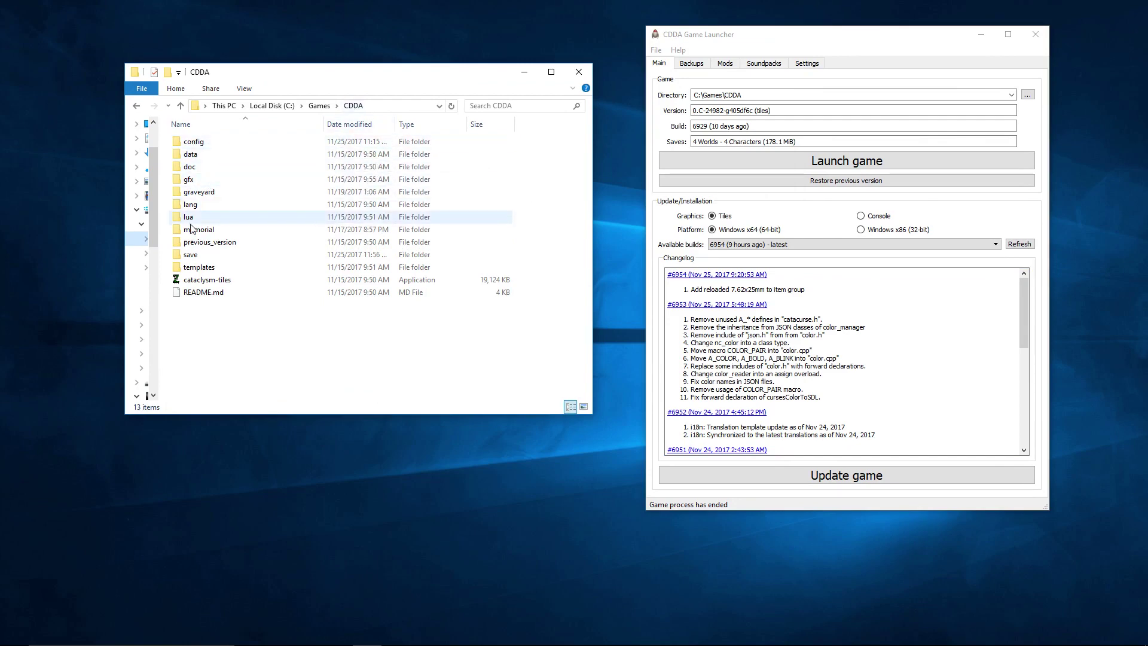
# - Open the gfx folder, view the contents of the MshockXotto+ tileset folder, and return to gfx
pyautogui.doubleClick(190, 179)
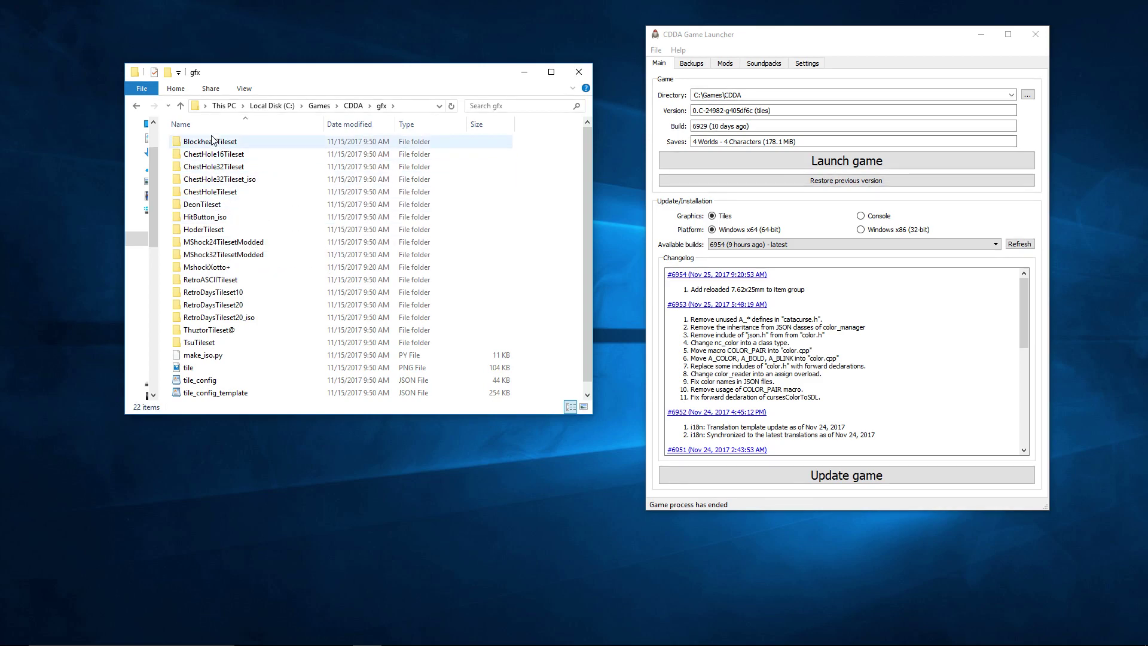
pyautogui.moveTo(216, 145)
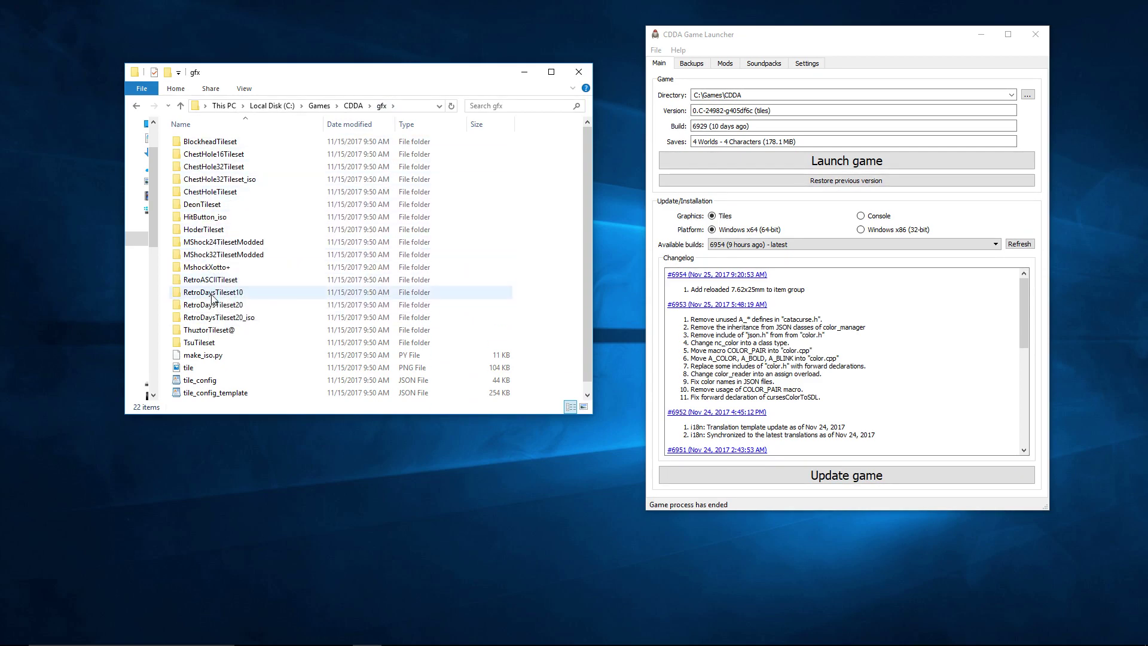
pyautogui.doubleClick(203, 267)
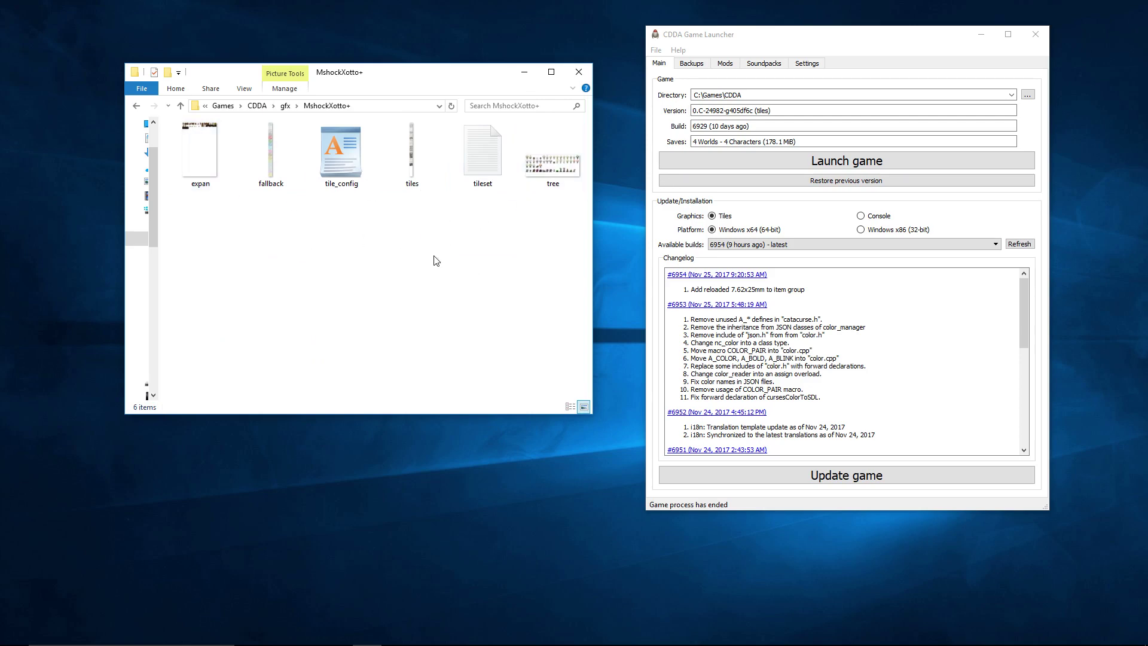
pyautogui.press('BackSpace')
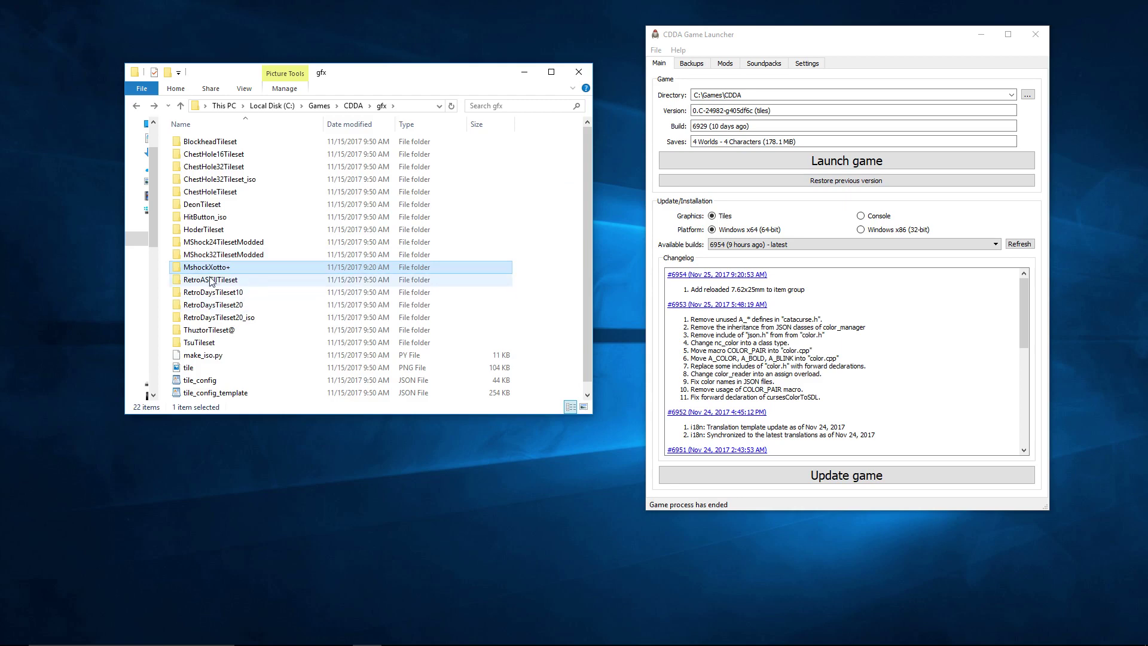